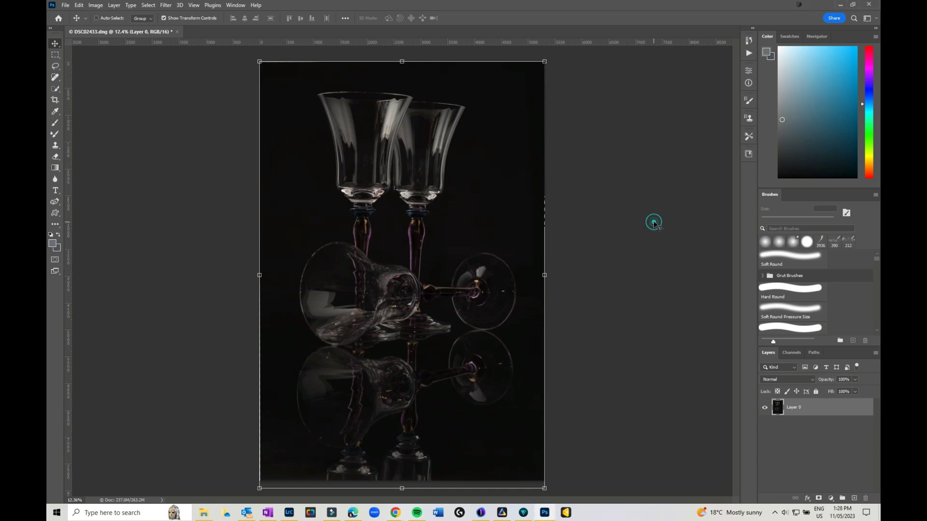
# Examine the fallen glass, its reflection and the dark background up close for dust spots and scratches
pyautogui.press('ctrl')
pyautogui.scroll(3, 415, 275)
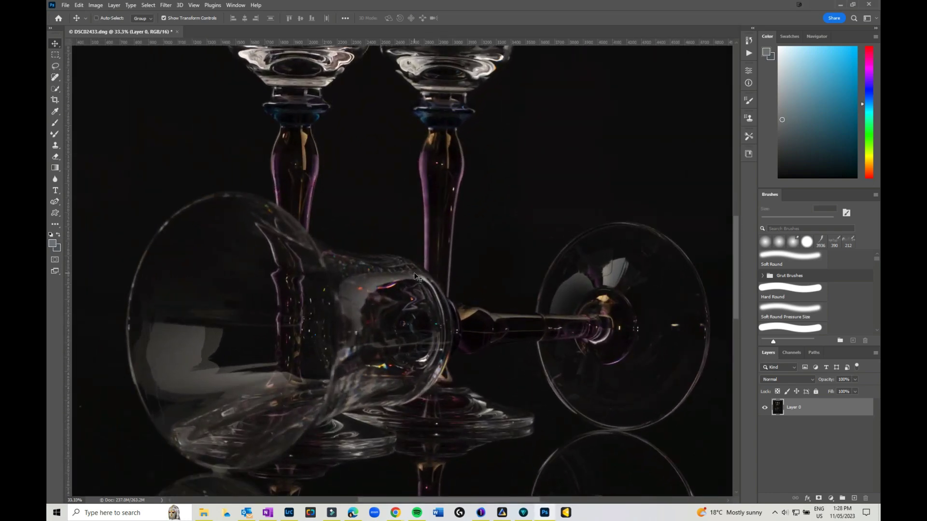
pyautogui.scroll(-5, 418, 379)
pyautogui.hscroll(-3, 418, 378)
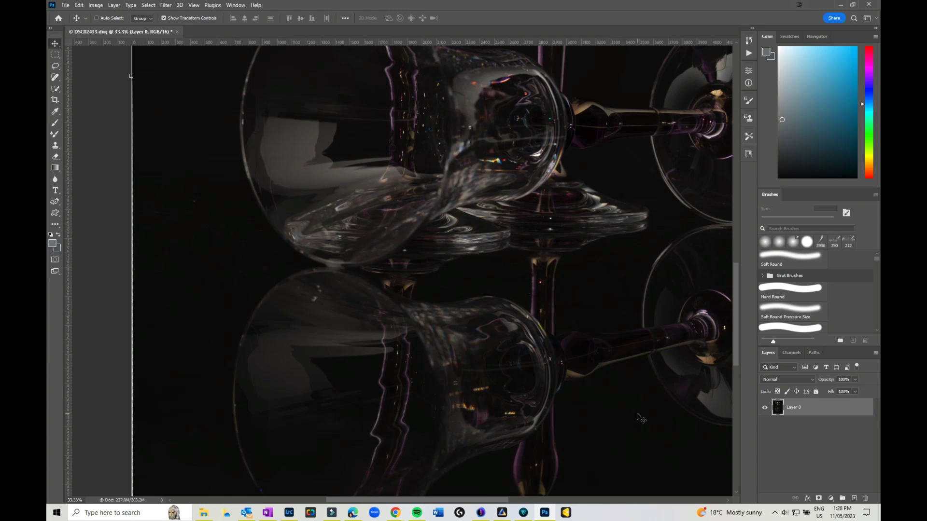
pyautogui.moveTo(637, 414); pyautogui.dragTo(565, 397)
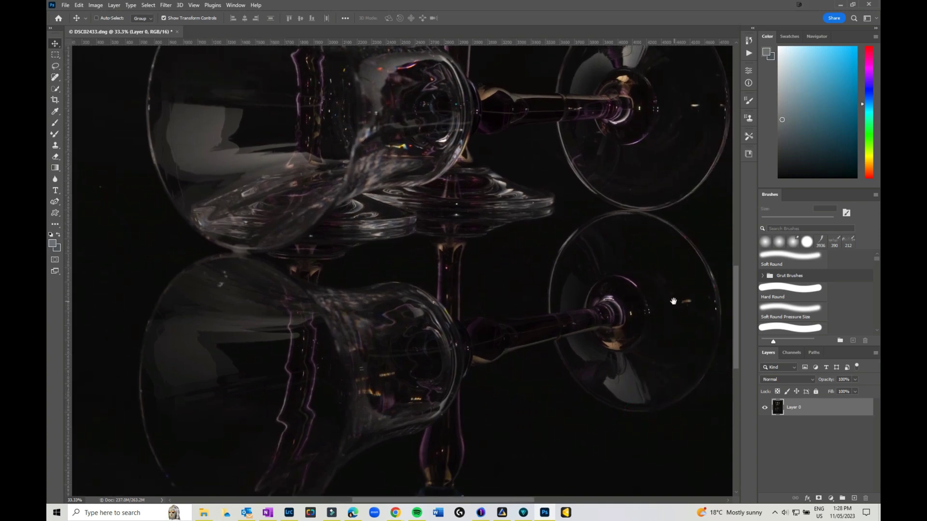
pyautogui.moveTo(674, 304); pyautogui.dragTo(534, 252)
pyautogui.moveTo(441, 424); pyautogui.dragTo(522, 315)
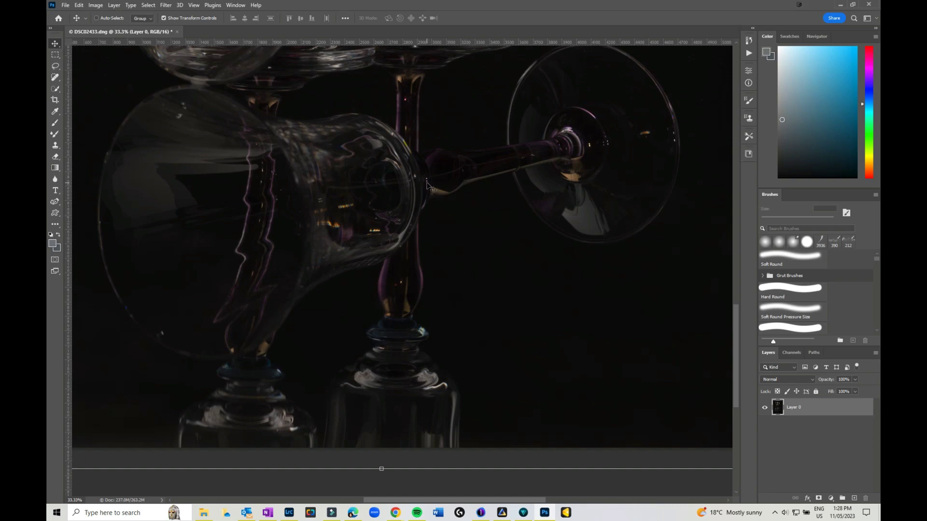
pyautogui.moveTo(472, 127); pyautogui.dragTo(527, 343)
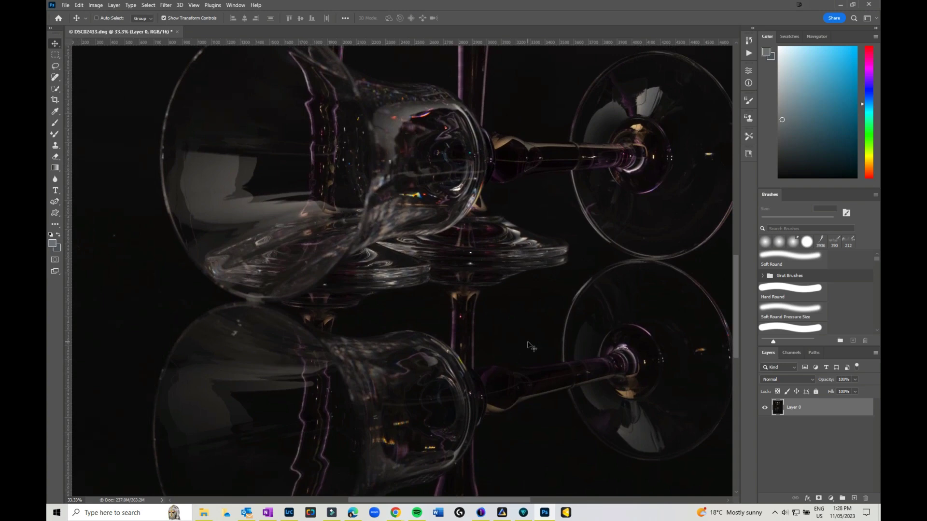
# Duplicate Layer 0 within the same document and rename the copy as Cleanup
pyautogui.click(818, 409)
pyautogui.rightClick(818, 409)
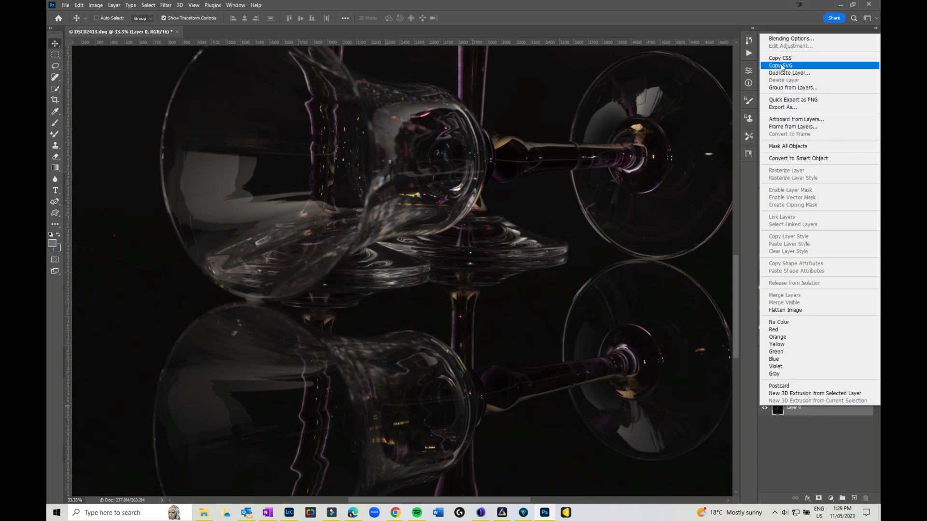
pyautogui.click(801, 73)
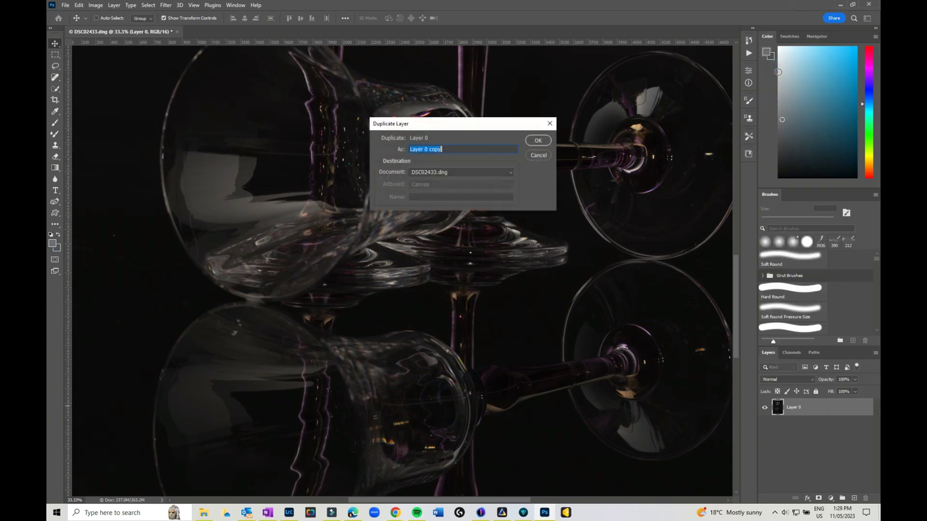
pyautogui.press('Return')
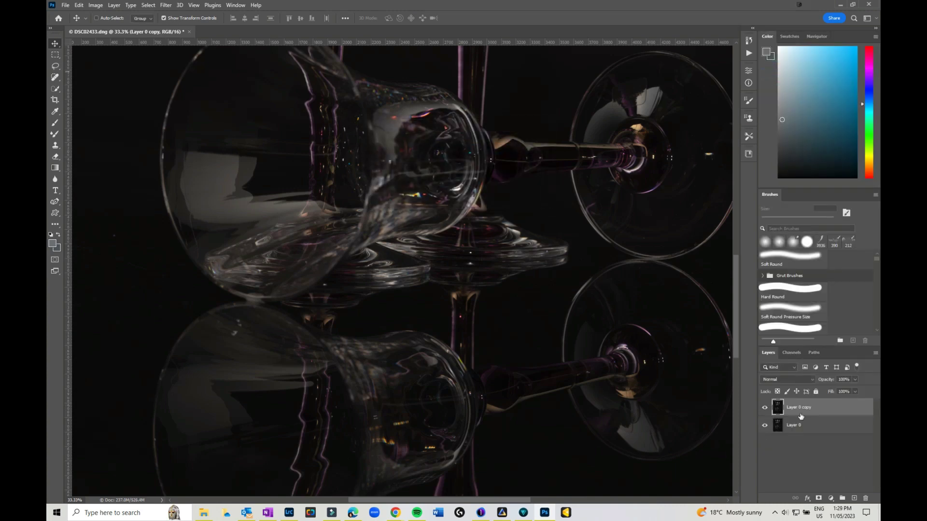
pyautogui.doubleClick(797, 406)
pyautogui.write('Cleanup')
pyautogui.press('Return')
# Start the Dust & Scratches filter on the Cleanup layer, preview a speck in the dark background and set the radius to 11 pixels
pyautogui.click(167, 5)
pyautogui.moveTo(178, 143)
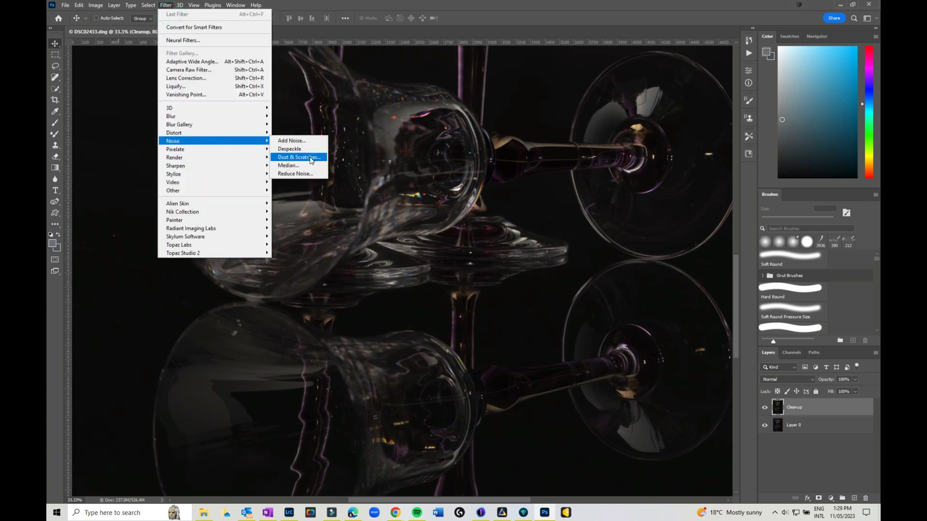
pyautogui.click(300, 158)
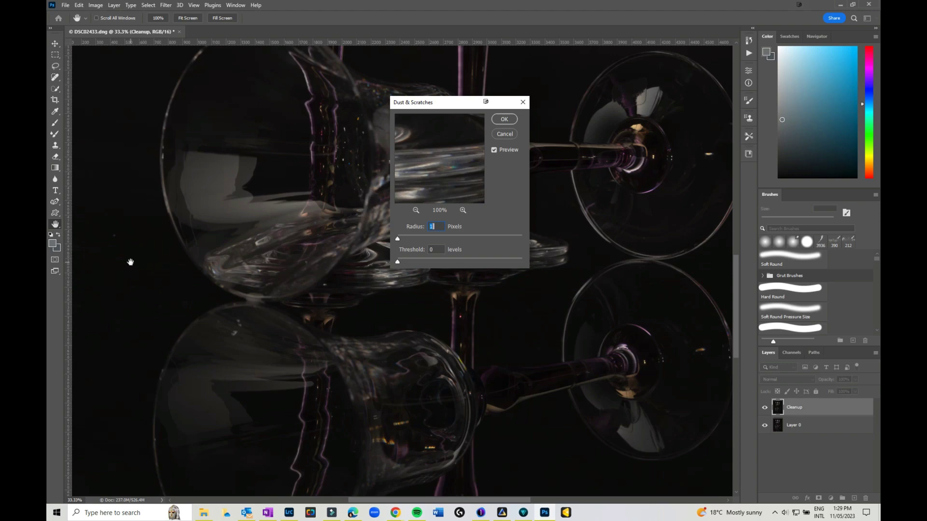
pyautogui.moveTo(130, 261); pyautogui.dragTo(201, 271)
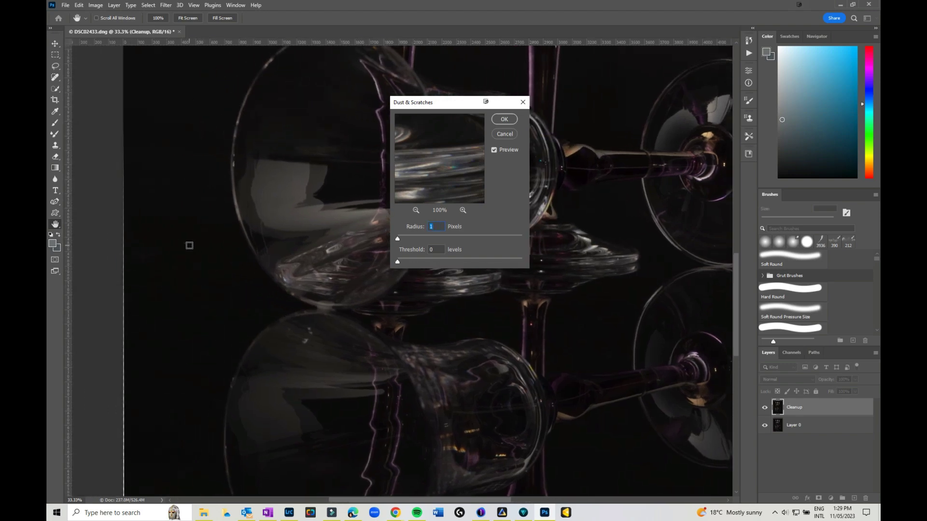
pyautogui.click(185, 244)
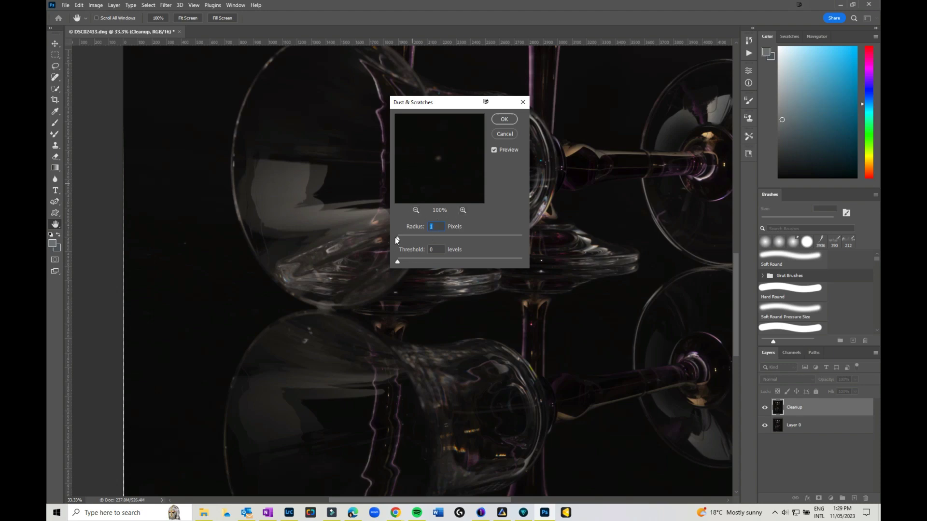
pyautogui.moveTo(395, 238); pyautogui.dragTo(404, 240)
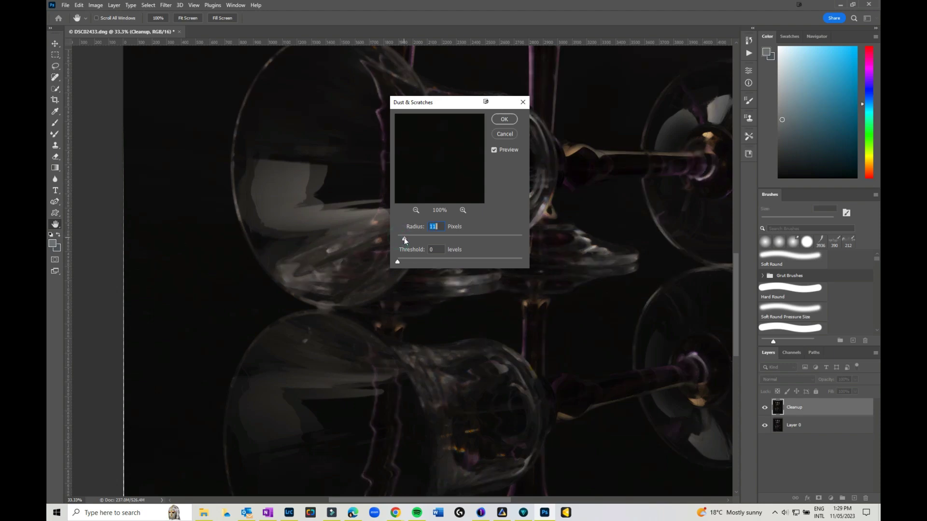
# Try a higher Dust & Scratches threshold and return it to 0 levels
pyautogui.click(398, 264)
pyautogui.click(408, 263)
pyautogui.moveTo(407, 262); pyautogui.dragTo(364, 258)
# Preview the spots on the reflected glass, test a 16 pixel radius and apply Dust & Scratches with a radius of 10 pixels
pyautogui.click(306, 342)
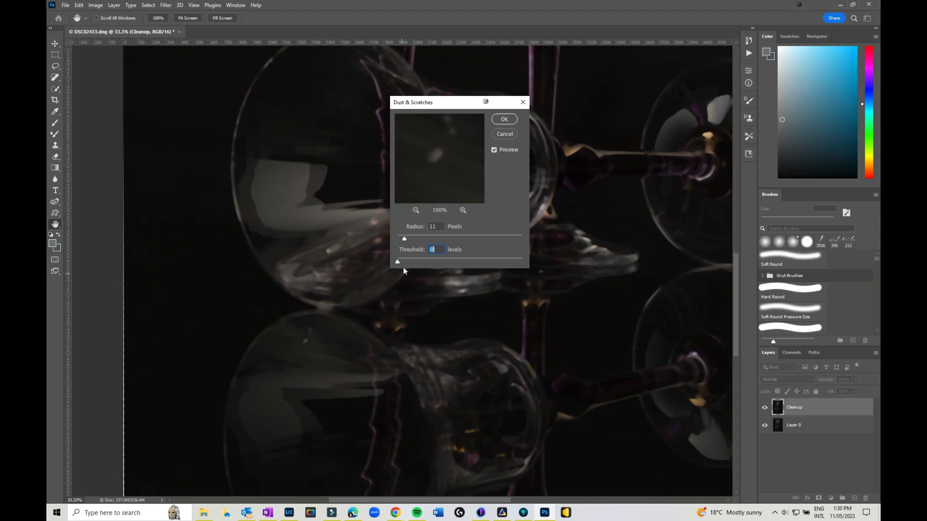
pyautogui.moveTo(405, 240); pyautogui.dragTo(407, 240)
pyautogui.click(407, 239)
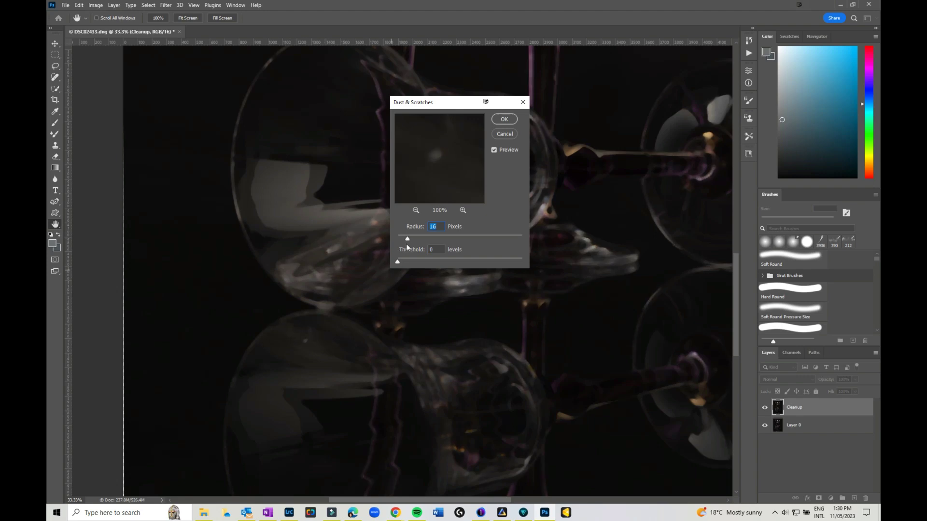
pyautogui.moveTo(407, 239); pyautogui.dragTo(404, 239)
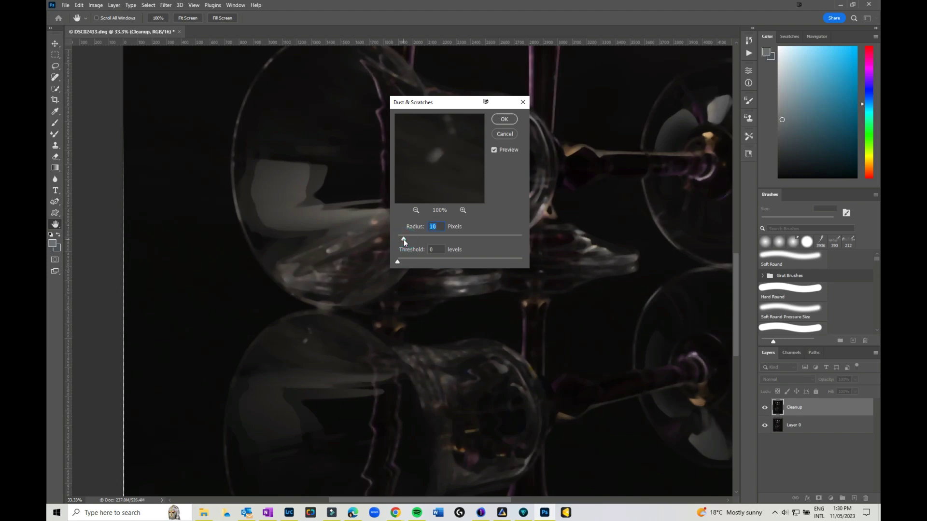
pyautogui.click(504, 120)
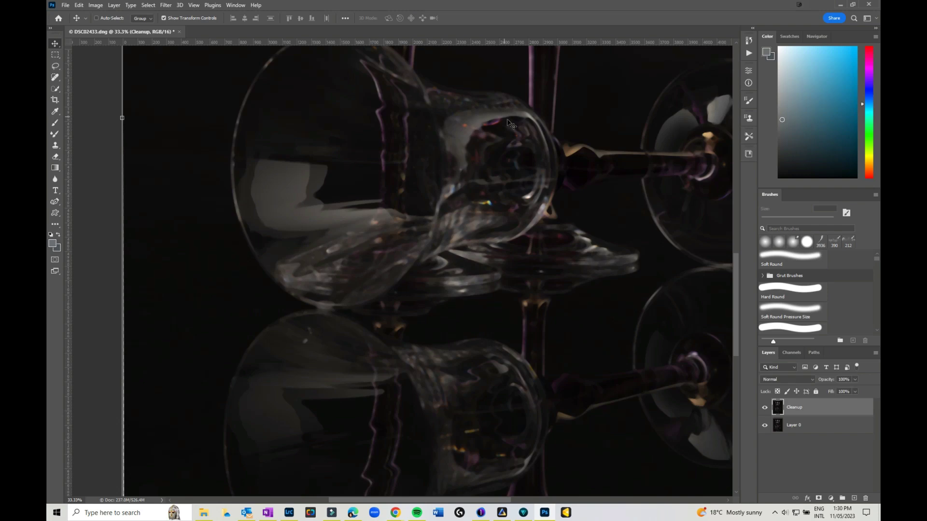
# Compare the image with and without the Cleanup layer by toggling its visibility, leaving it shown
pyautogui.click(767, 408)
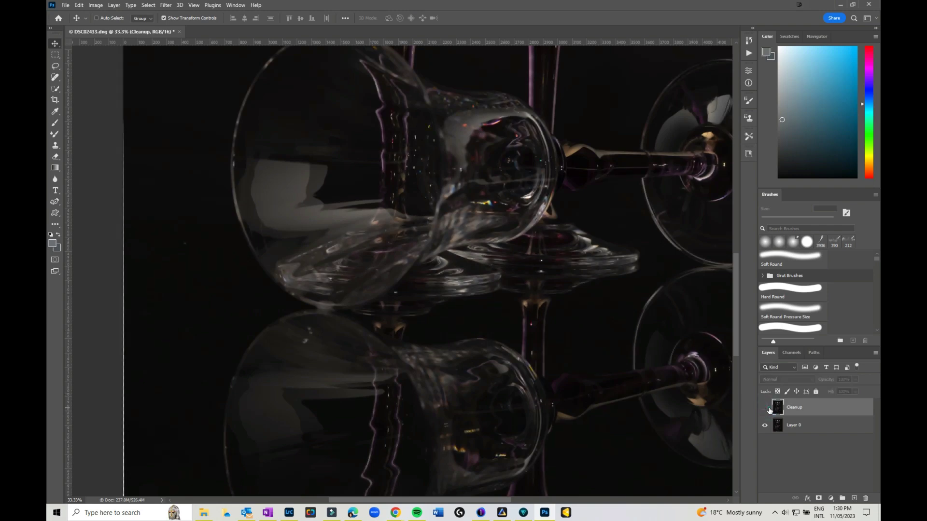
pyautogui.click(766, 408)
pyautogui.click(765, 408)
pyautogui.click(765, 408)
pyautogui.click(764, 407)
pyautogui.click(764, 407)
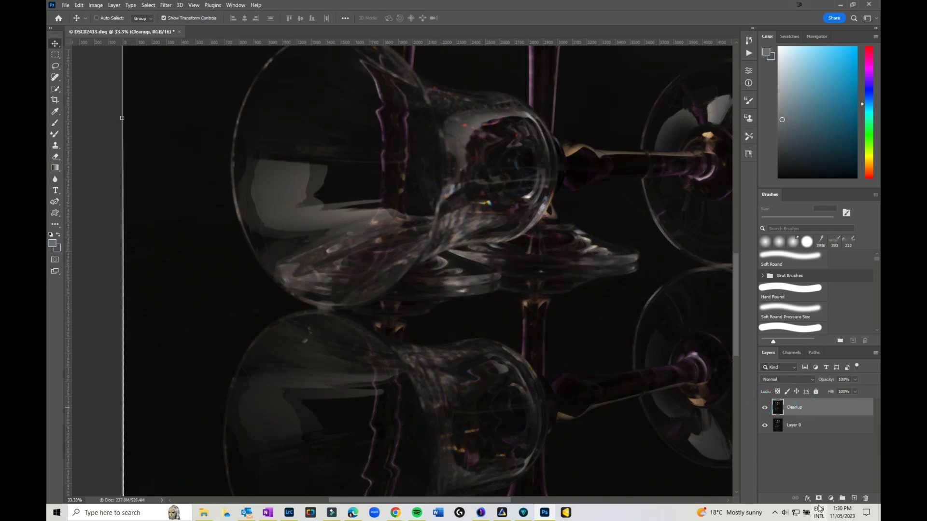
# Add a layer mask to the Cleanup layer and invert it to black to hide the filter effect
pyautogui.click(818, 499)
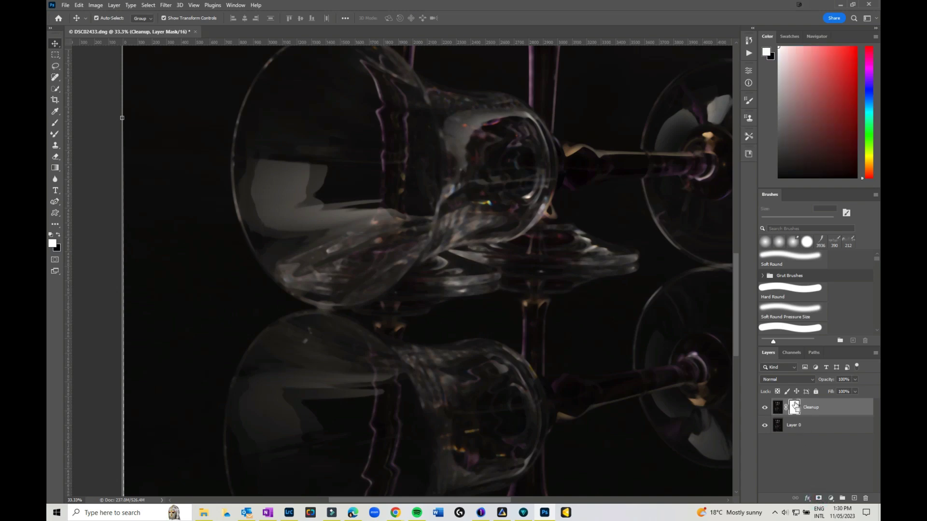
pyautogui.hotkey('ctrl', 'i')
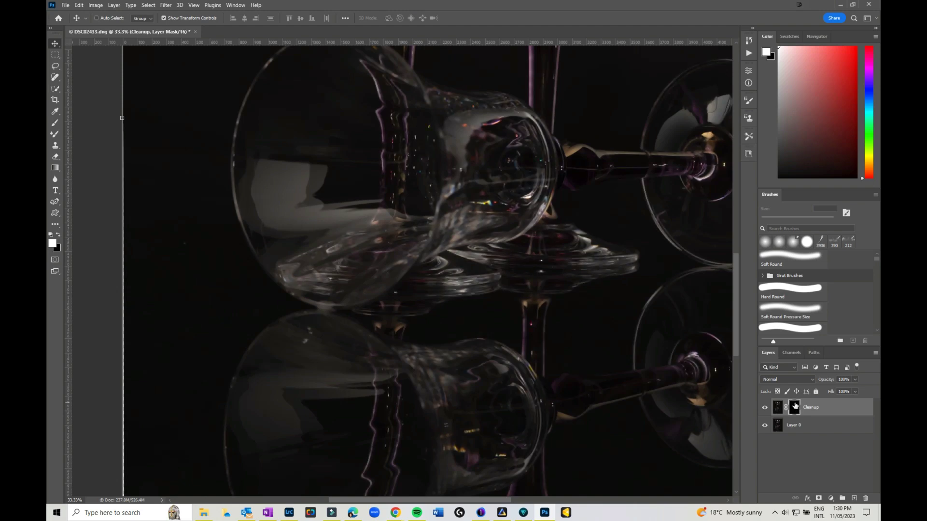
# Paint white on the Cleanup mask with a 9 px soft brush over the pair of bright spots at the glass base
pyautogui.click(55, 124)
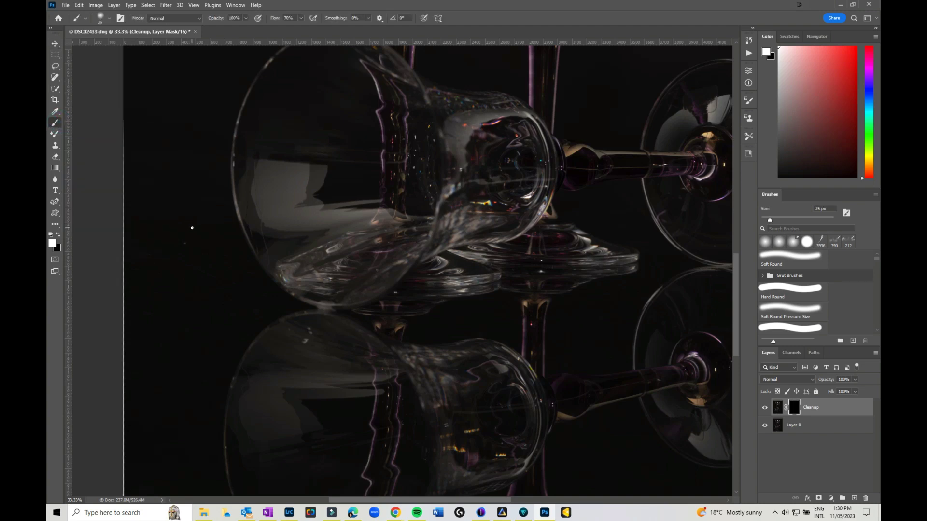
pyautogui.hotkey('ctrl', '+')
pyautogui.hotkey('ctrl', '+')
pyautogui.hotkey('ctrl', '+')
pyautogui.hotkey('ctrl', '+')
pyautogui.hotkey('ctrl', '+')
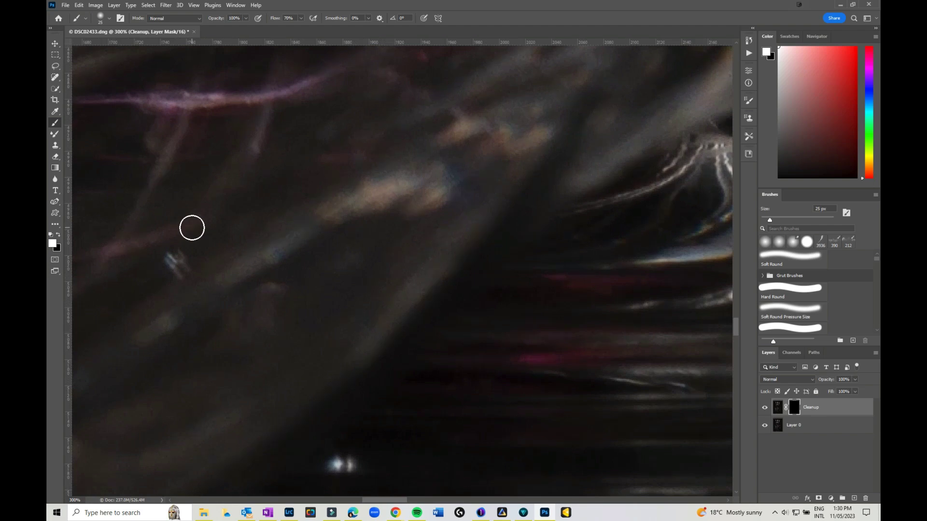
pyautogui.scroll(-1, 192, 227)
pyautogui.hotkey('ctrl', '-')
pyautogui.moveTo(355, 387); pyautogui.dragTo(374, 286)
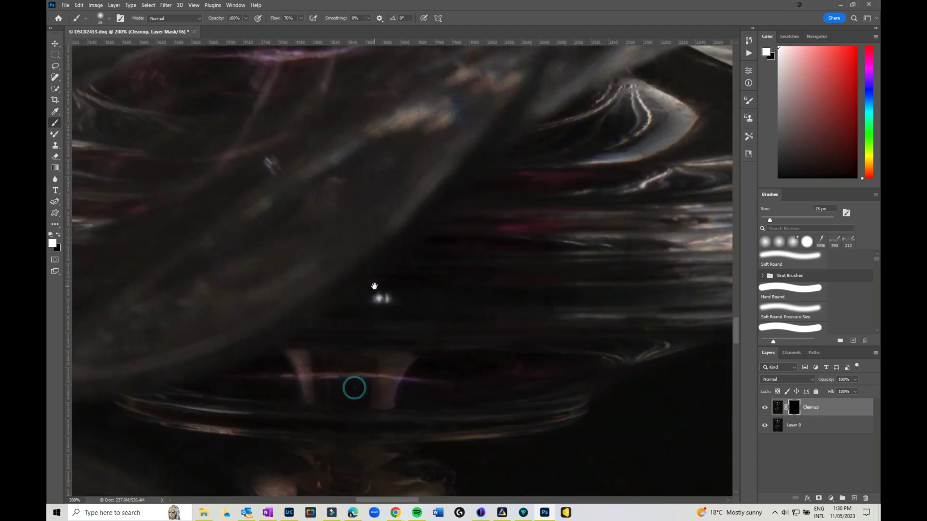
pyautogui.press('[')
pyautogui.press('[')
pyautogui.press('[')
pyautogui.press('[')
pyautogui.moveTo(374, 298); pyautogui.dragTo(392, 301)
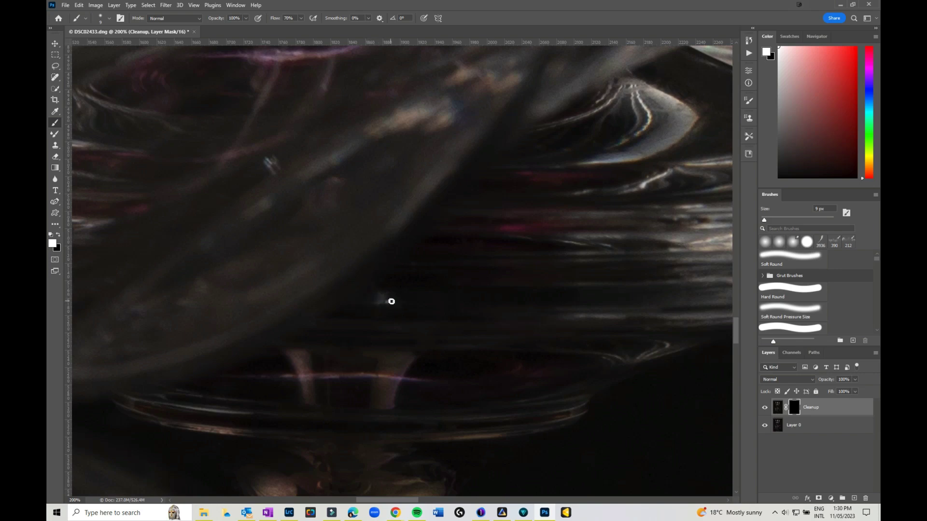
# Enlarge the brush to 25 px and paint the mask over the specks and fine scratches in the dark background beside the fallen glass
pyautogui.click(634, 399)
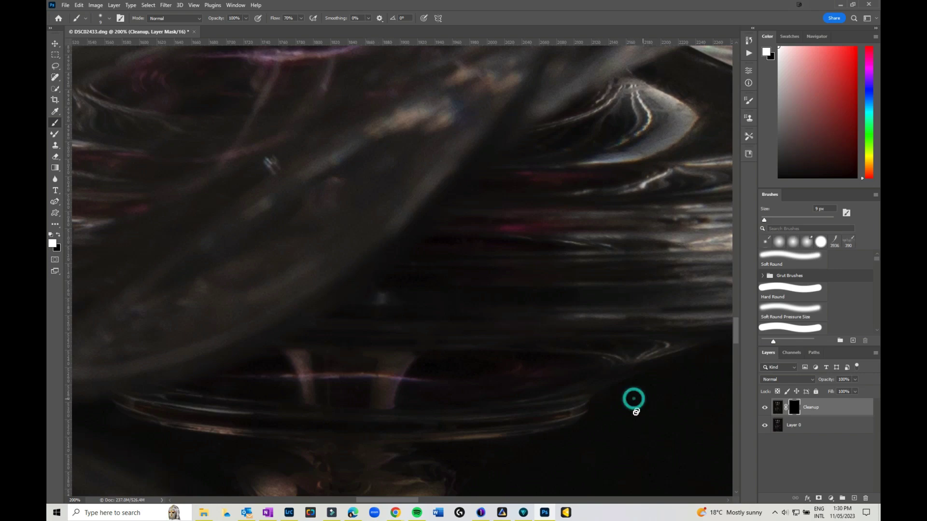
pyautogui.moveTo(161, 378); pyautogui.dragTo(517, 348)
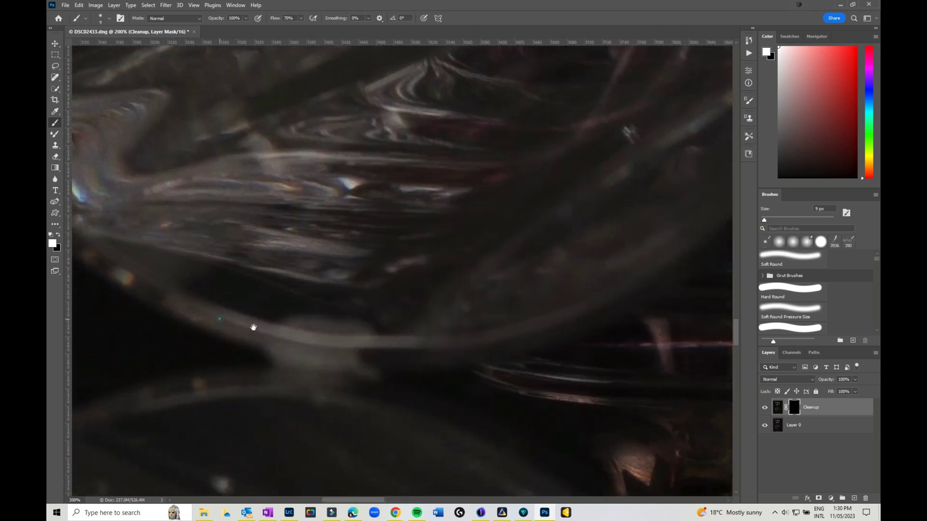
pyautogui.moveTo(253, 328); pyautogui.dragTo(480, 333)
pyautogui.moveTo(182, 257); pyautogui.dragTo(569, 261)
pyautogui.moveTo(376, 314); pyautogui.dragTo(424, 337)
pyautogui.moveTo(501, 256); pyautogui.dragTo(473, 283)
pyautogui.click(473, 284)
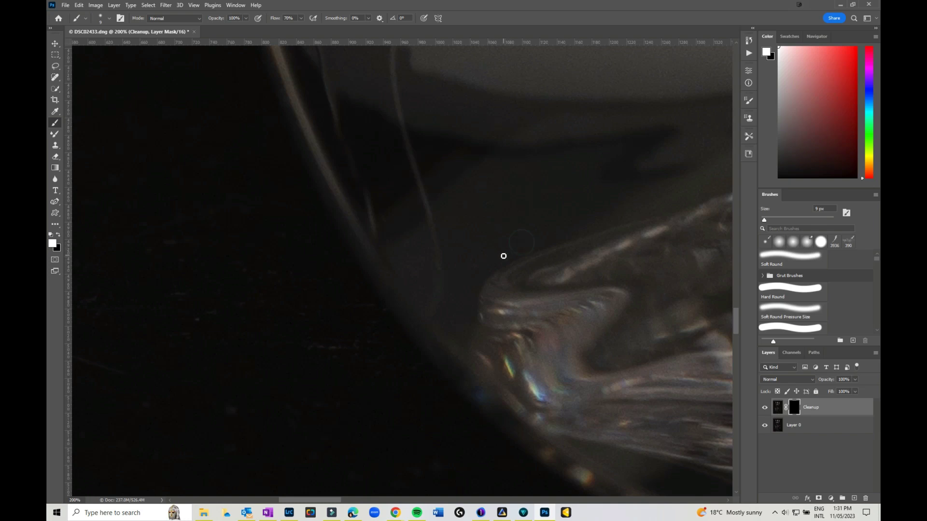
pyautogui.moveTo(208, 307)
pyautogui.mouseDown()
pyautogui.moveTo(402, 259)
pyautogui.moveTo(449, 232)
pyautogui.mouseUp()
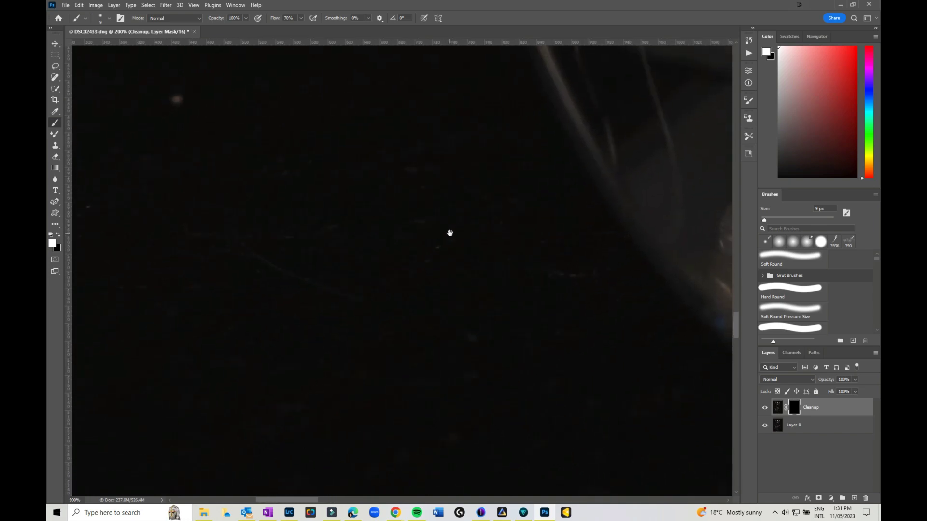
pyautogui.scroll(2, 233, 191)
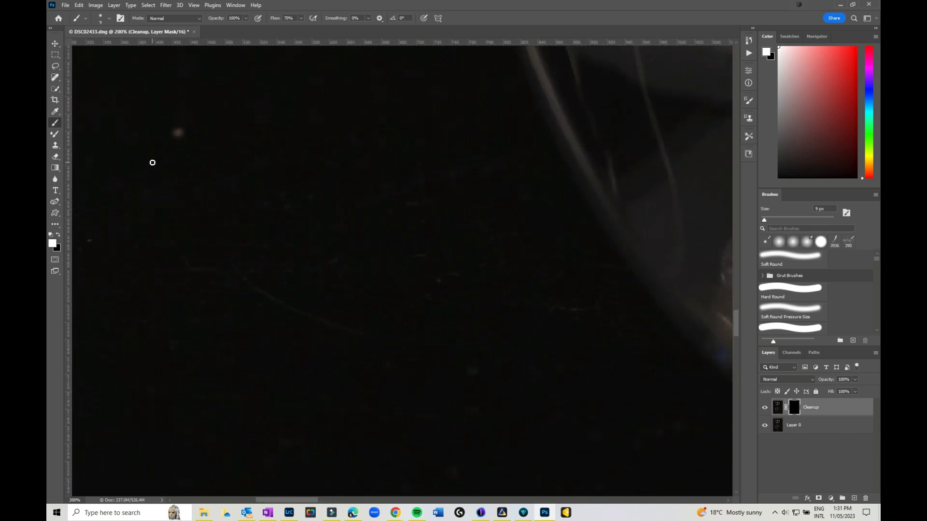
pyautogui.press(']')
pyautogui.press(']')
pyautogui.press(']')
pyautogui.press(']')
pyautogui.click(176, 133)
pyautogui.click(233, 250)
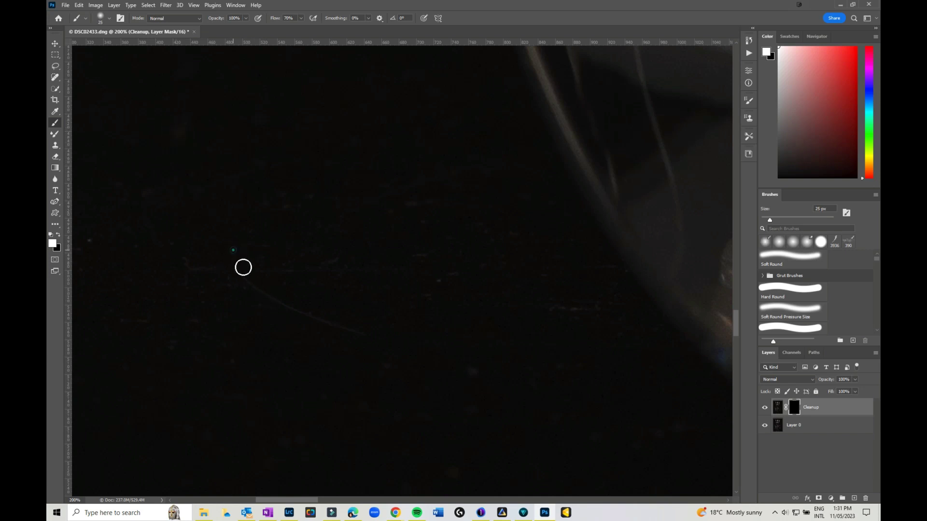
pyautogui.click(489, 379)
pyautogui.moveTo(551, 316); pyautogui.dragTo(599, 304)
# Reduce the brush to 15 px and paint the mask over the bright spots along the fallen glass's rim
pyautogui.moveTo(373, 155)
pyautogui.mouseDown()
pyautogui.moveTo(346, 368)
pyautogui.moveTo(295, 352)
pyautogui.moveTo(265, 387)
pyautogui.mouseUp()
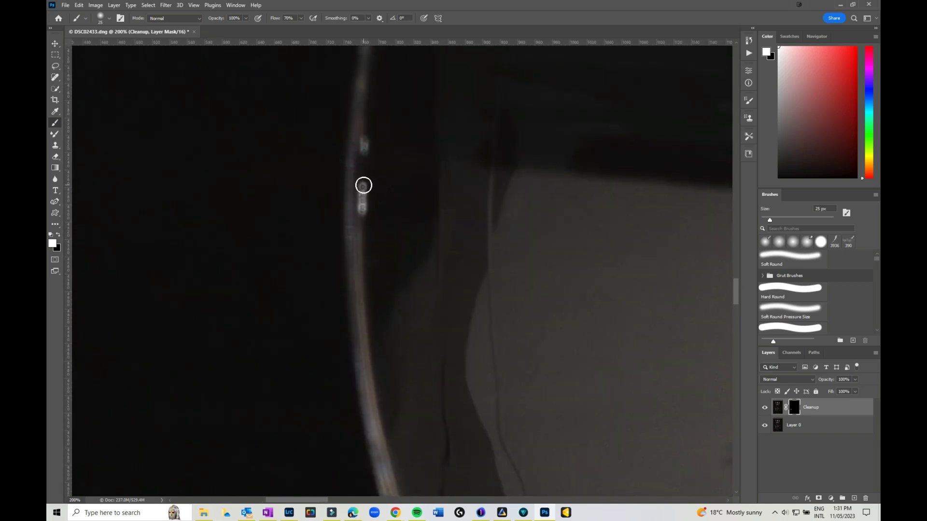
pyautogui.press('[')
pyautogui.click(361, 192)
pyautogui.click(360, 207)
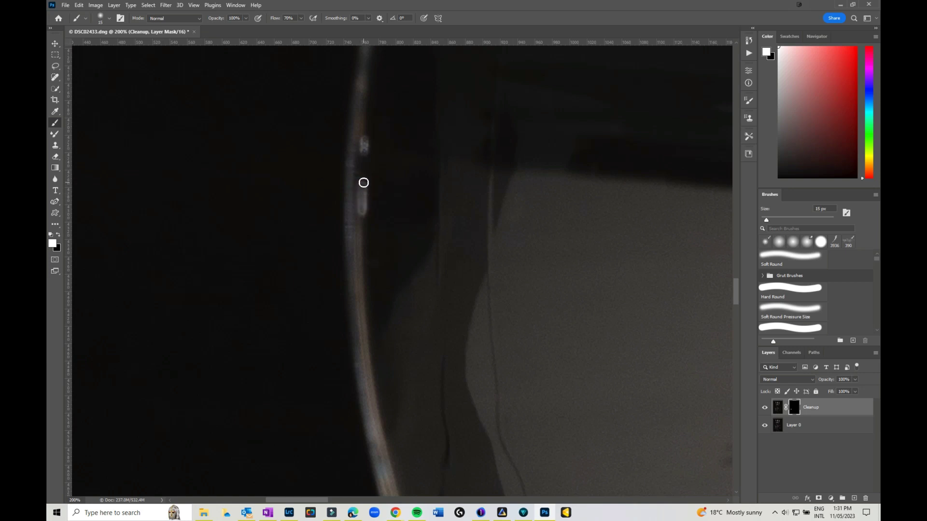
pyautogui.click(365, 140)
pyautogui.click(369, 195)
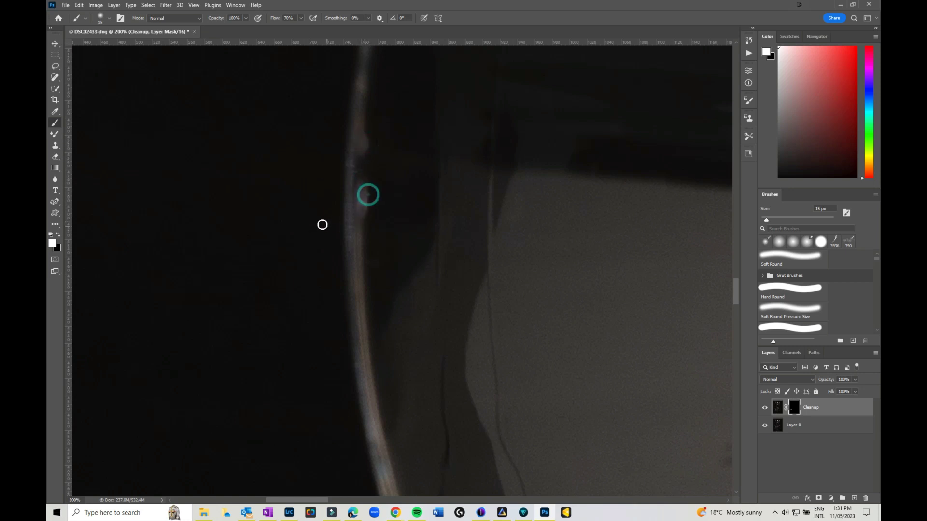
pyautogui.click(373, 254)
pyautogui.scroll(5, 473, 134)
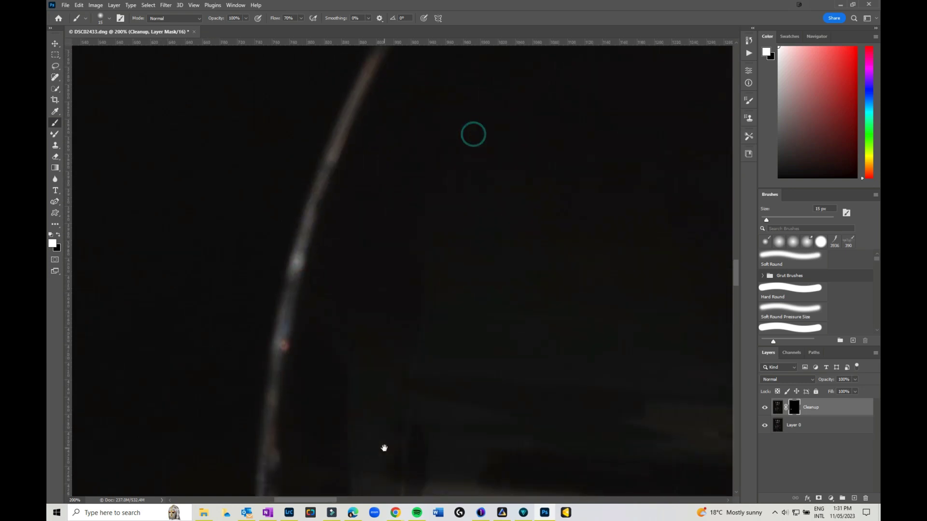
# Paint the mask over the bright highlight on the purple stem just above the fallen glass's rim
pyautogui.hscroll(3, 288, 174)
pyautogui.scroll(3, 426, 338)
pyautogui.scroll(-3, 426, 338)
pyautogui.hscroll(3, 427, 338)
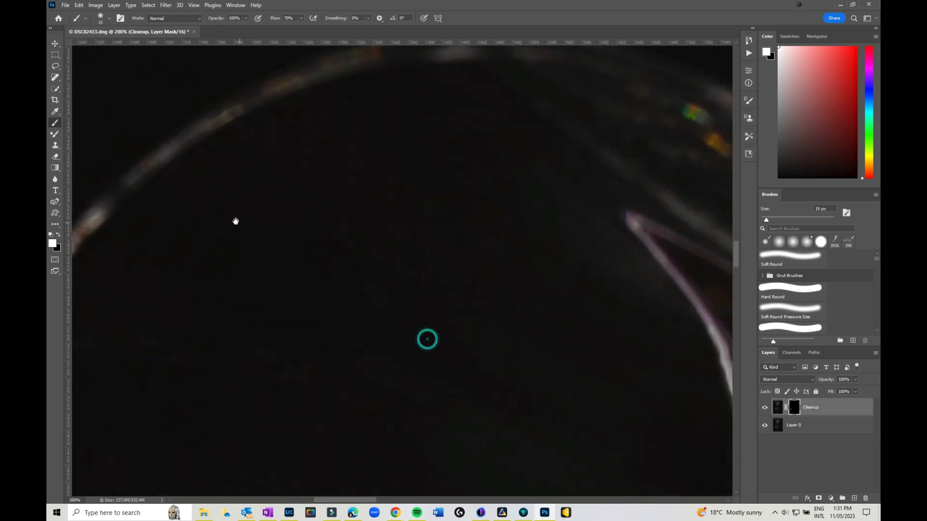
pyautogui.hscroll(3, 381, 256)
pyautogui.scroll(3, 436, 315)
pyautogui.hscroll(3, 437, 316)
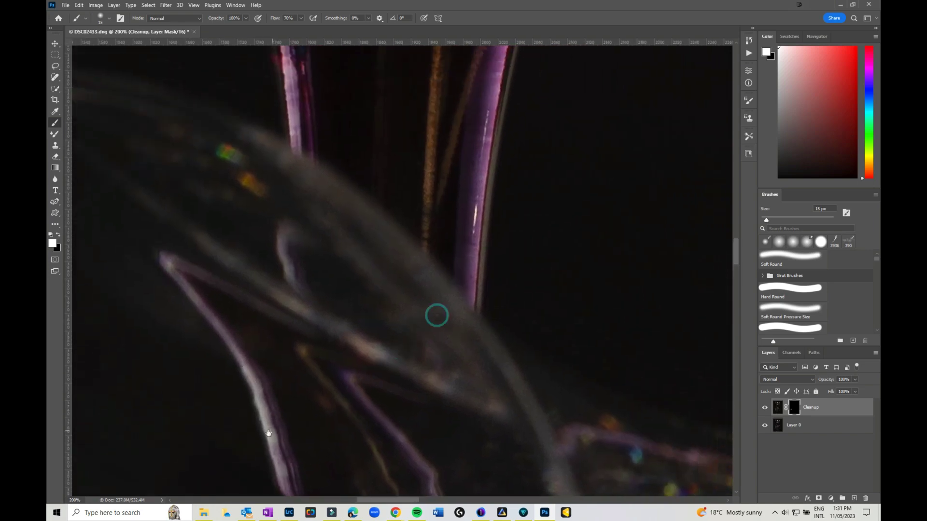
pyautogui.moveTo(465, 223); pyautogui.dragTo(463, 245)
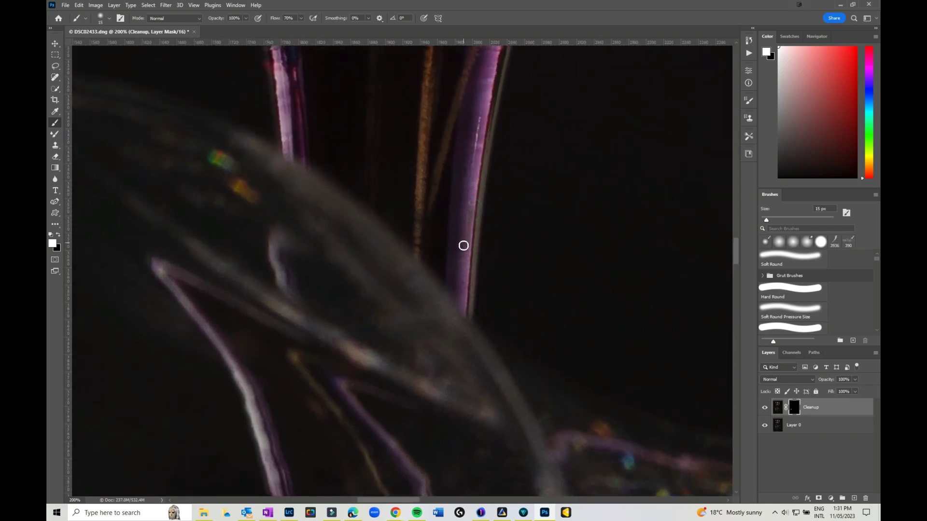
# Paint the mask over the specks inside the stem's bulge and the bright spots on its purple edge
pyautogui.moveTo(478, 123); pyautogui.dragTo(413, 408)
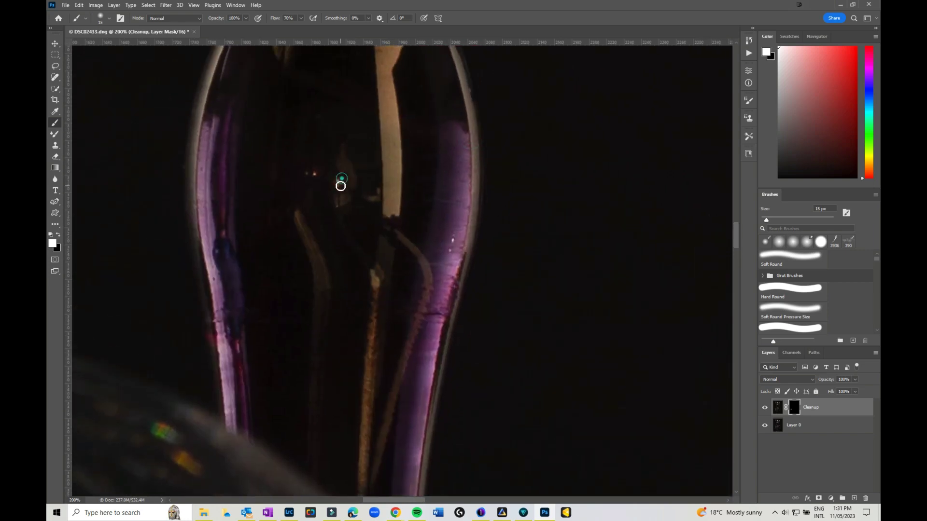
pyautogui.click(333, 180)
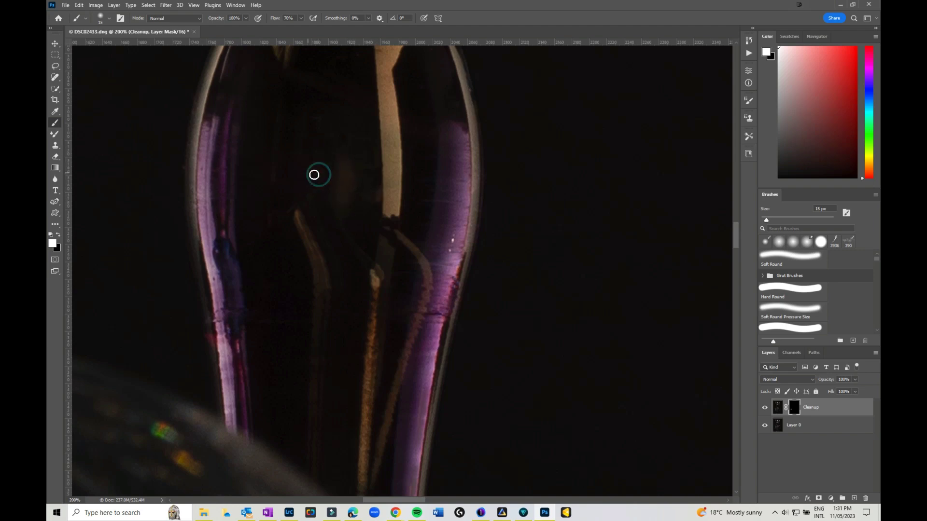
pyautogui.click(453, 232)
# Paint the mask over the specks on the upper stem just below the blue collar
pyautogui.moveTo(420, 187); pyautogui.dragTo(444, 415)
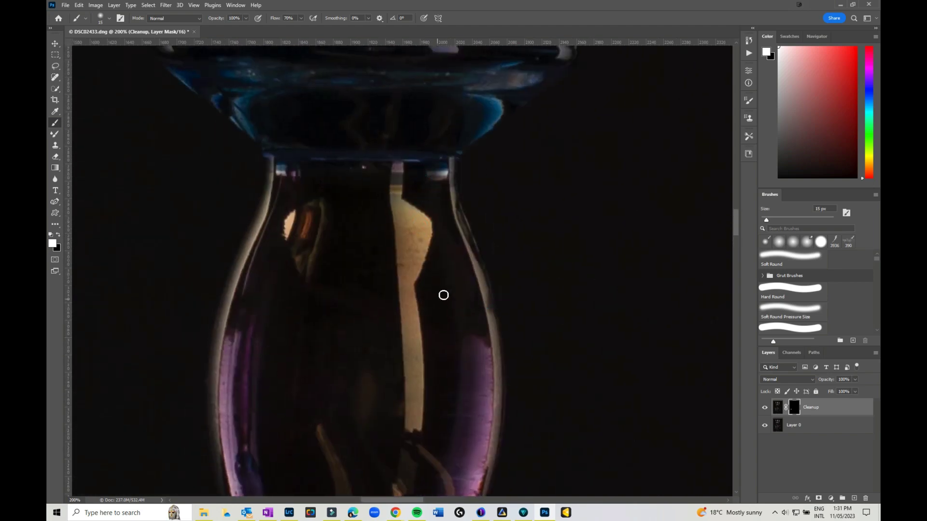
pyautogui.click(442, 293)
pyautogui.click(447, 162)
# Paint the mask over the specks on the blue collar and its rim between stem and bowl
pyautogui.moveTo(360, 150); pyautogui.dragTo(388, 402)
pyautogui.click(272, 309)
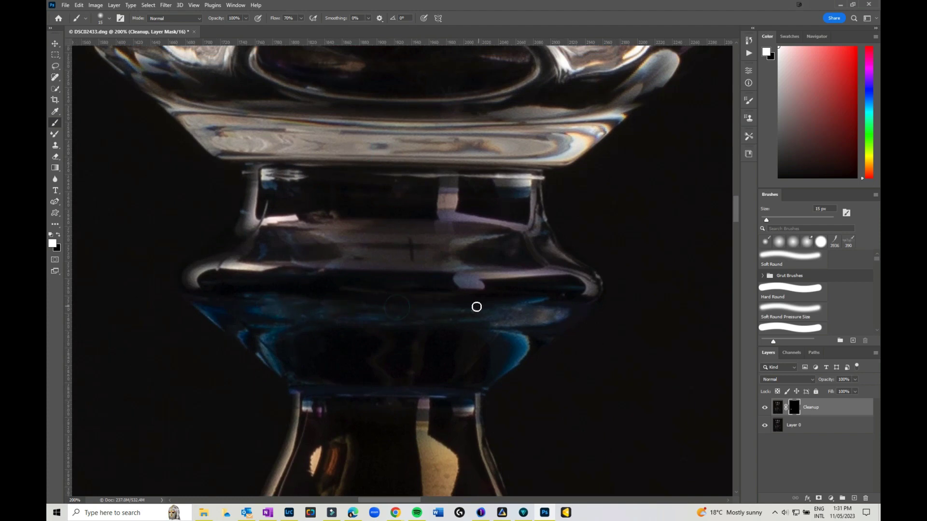
pyautogui.click(476, 308)
pyautogui.click(583, 293)
# Paint the mask over the specks inside the dark oval and the swirled reflections at the bowl's base
pyautogui.moveTo(457, 155); pyautogui.dragTo(427, 419)
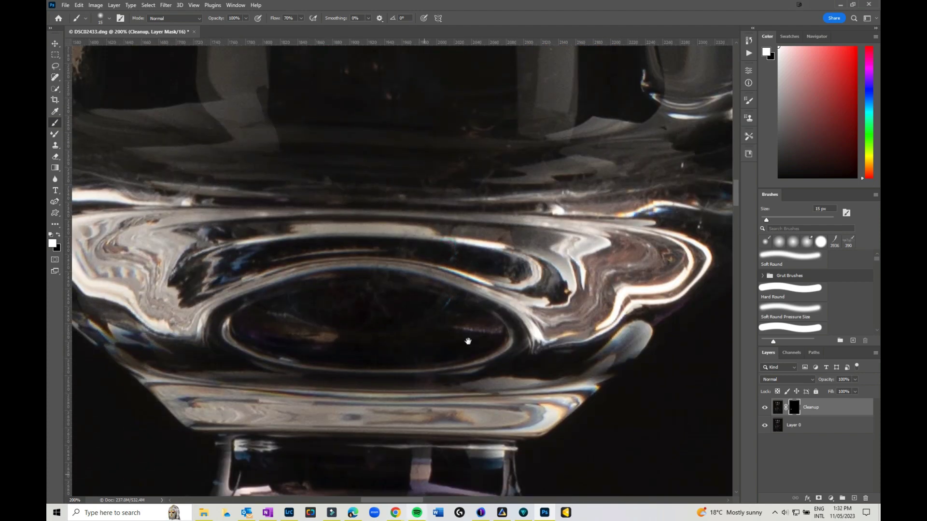
pyautogui.click(369, 290)
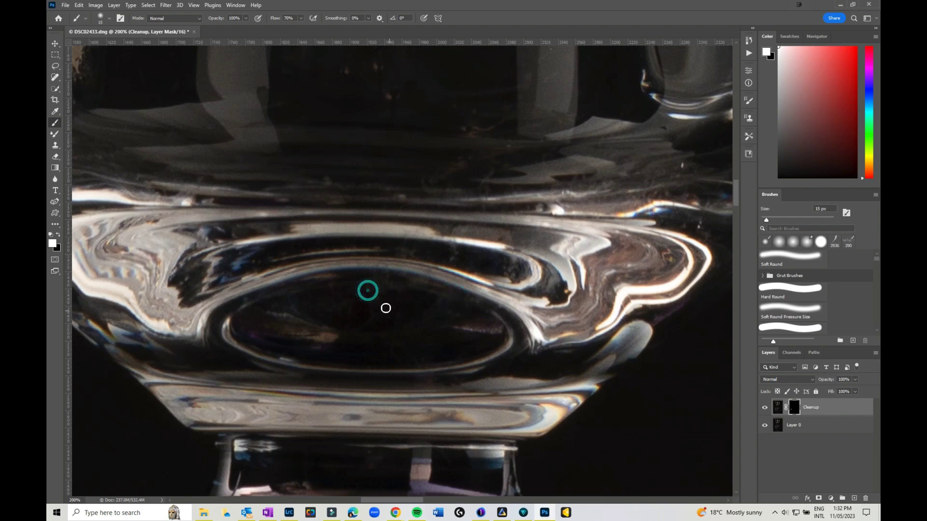
pyautogui.click(356, 296)
pyautogui.click(379, 316)
pyautogui.click(570, 243)
# Paint the mask over the specks and scratches along the bowl's lower right curved edge
pyautogui.hscroll(5, 570, 242)
pyautogui.click(473, 181)
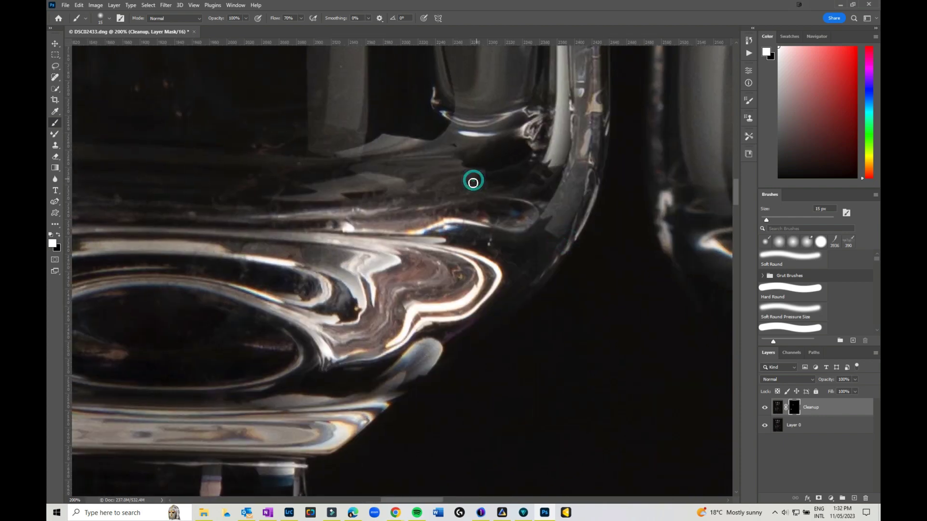
pyautogui.click(495, 225)
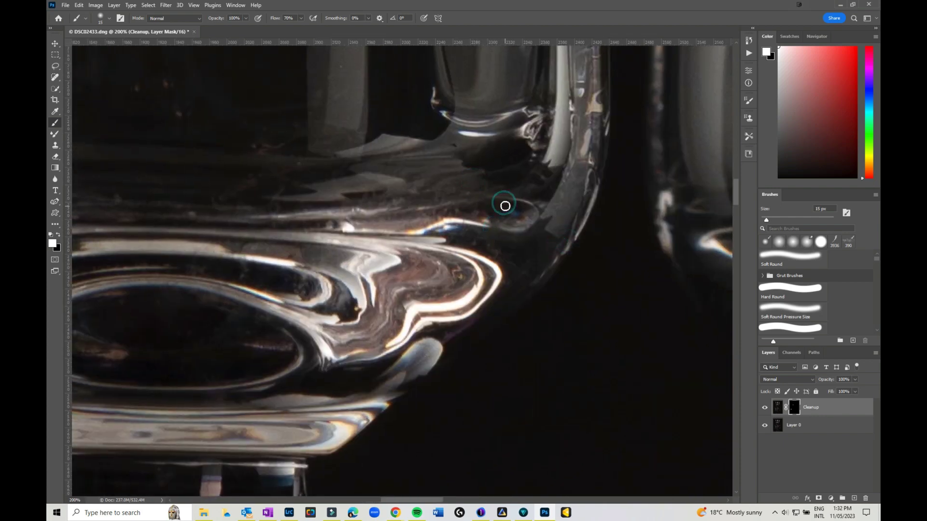
pyautogui.click(563, 243)
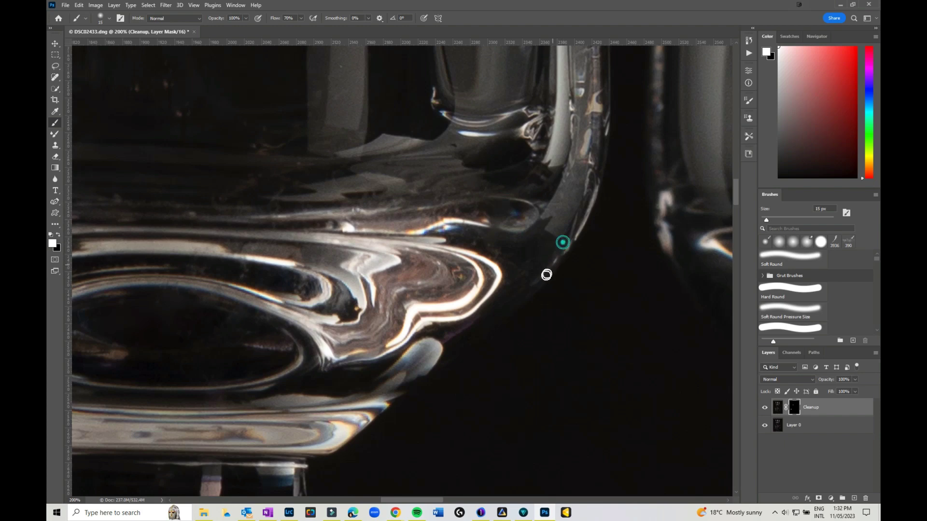
pyautogui.click(469, 327)
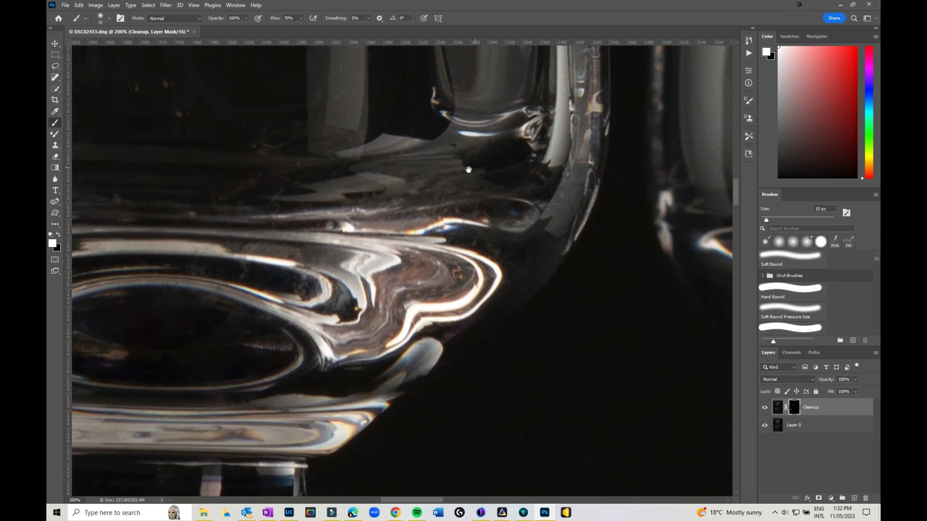
# Paint the mask over the thin bright line under the right-hand reflection and the specks on the neighbouring vertical reflections
pyautogui.moveTo(467, 169); pyautogui.dragTo(552, 242)
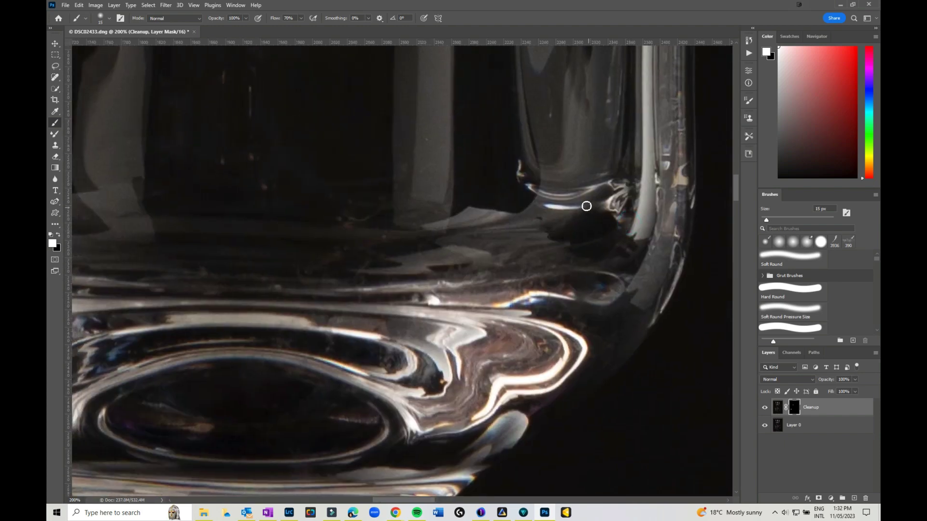
pyautogui.moveTo(586, 206); pyautogui.dragTo(558, 210)
pyautogui.moveTo(553, 114); pyautogui.dragTo(545, 87)
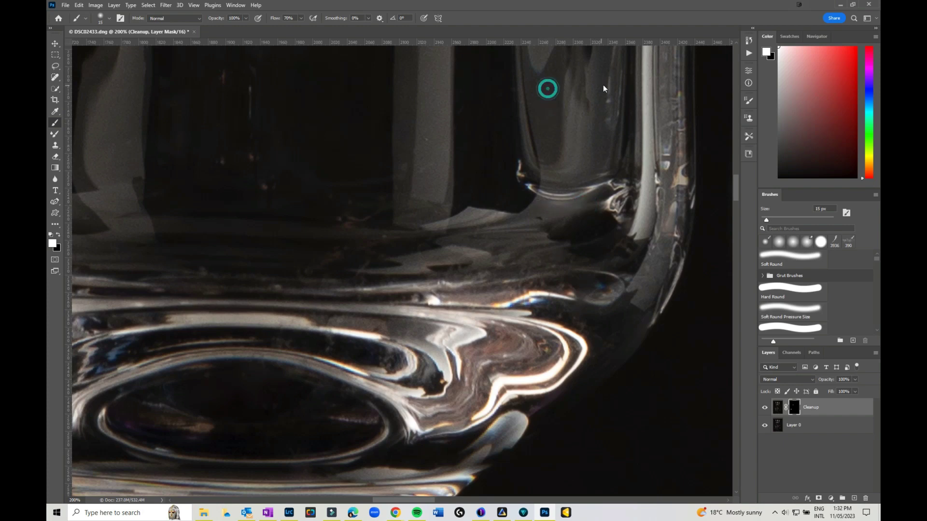
pyautogui.click(422, 132)
pyautogui.click(434, 155)
pyautogui.click(459, 100)
pyautogui.click(508, 90)
# Paint the mask over the specks scattered across the dark lower part of the bowl
pyautogui.click(379, 205)
pyautogui.click(304, 180)
pyautogui.click(351, 181)
pyautogui.click(403, 162)
pyautogui.click(542, 214)
pyautogui.click(370, 262)
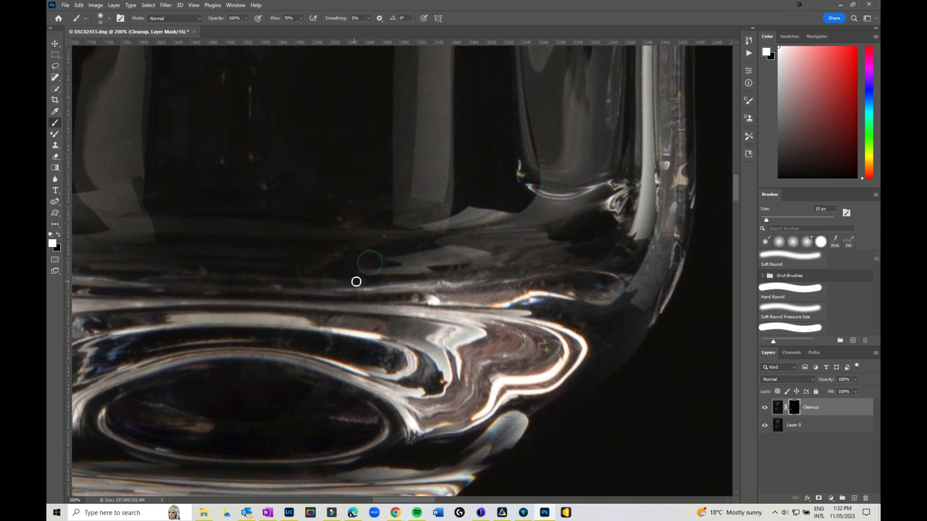
pyautogui.click(372, 299)
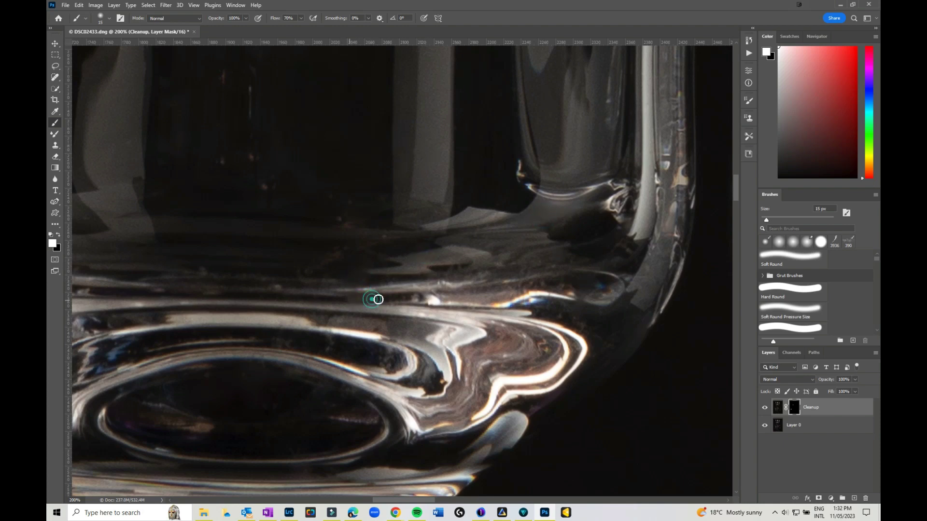
# Paint the mask over the short vertical streaks and reddish specks in the bowl's dark centre
pyautogui.moveTo(269, 270); pyautogui.dragTo(459, 388)
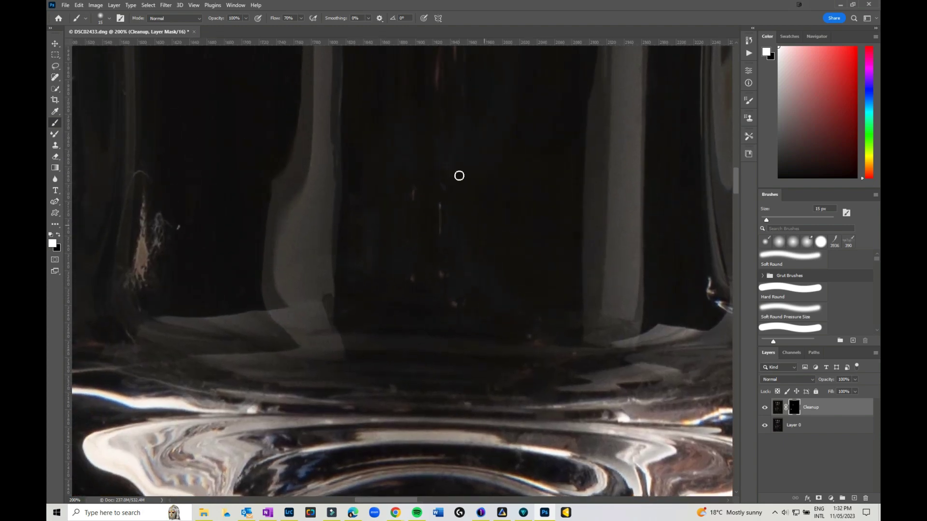
pyautogui.click(439, 191)
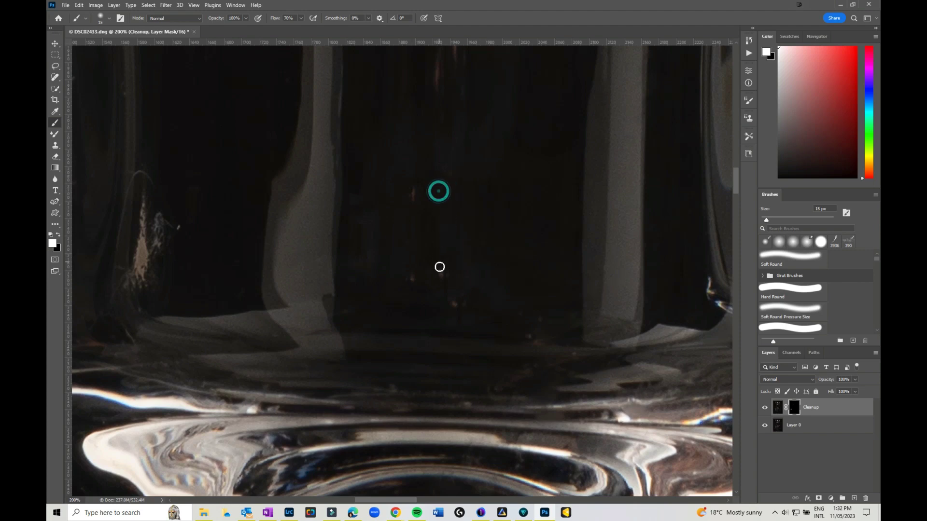
pyautogui.click(536, 314)
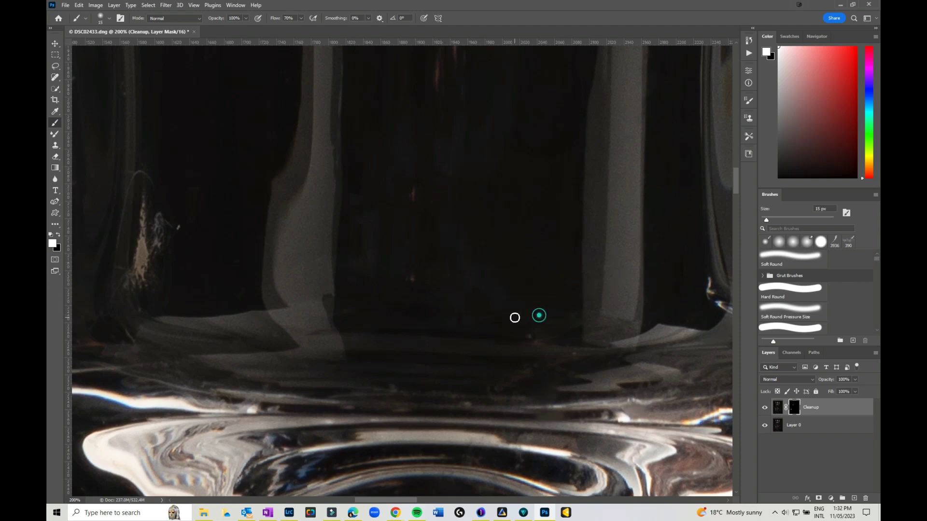
pyautogui.click(586, 351)
pyautogui.click(414, 160)
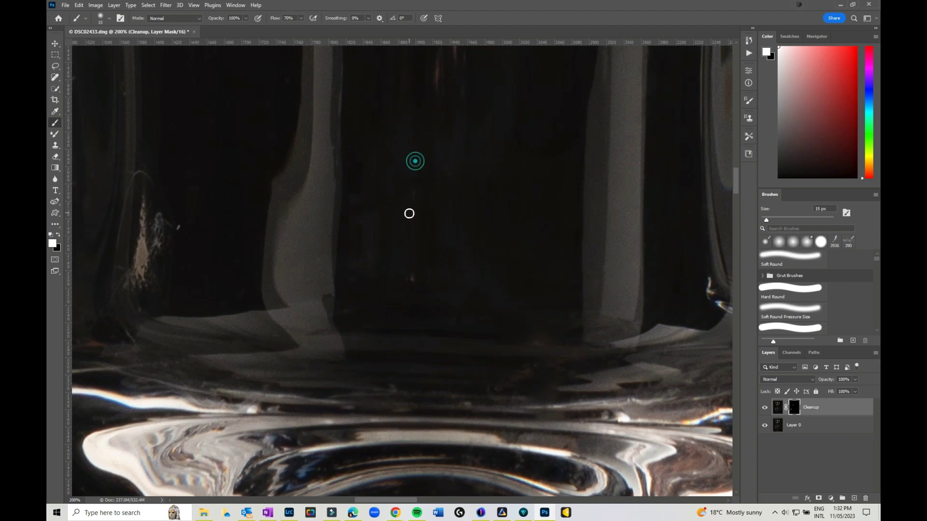
pyautogui.click(409, 245)
# Paint the mask over the bluish smudge beside the tan streak and the nearby specks in the bowl's left part
pyautogui.click(181, 218)
pyautogui.click(155, 217)
pyautogui.click(155, 215)
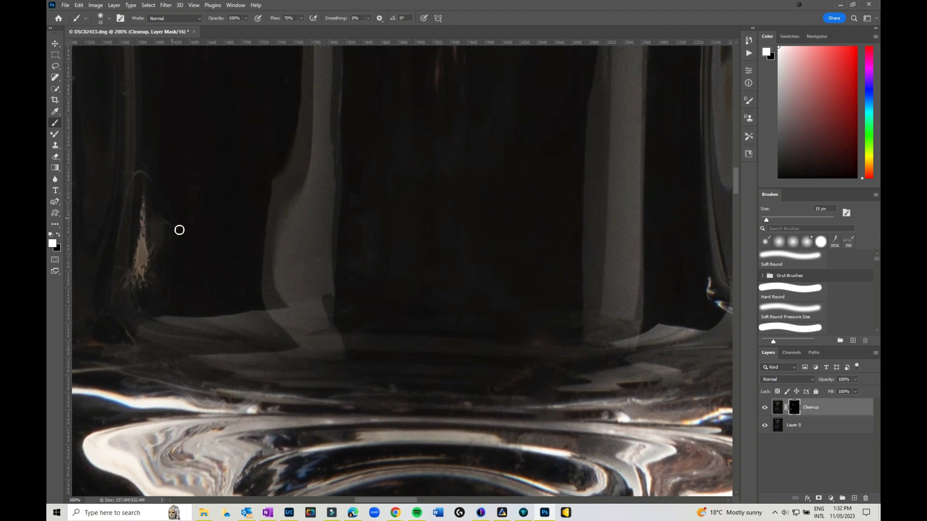
pyautogui.click(178, 222)
pyautogui.click(232, 253)
pyautogui.click(278, 338)
# Paint the mask over the dust spots and fine marks along the bowl's left wall
pyautogui.moveTo(190, 262); pyautogui.dragTo(325, 273)
pyautogui.click(273, 354)
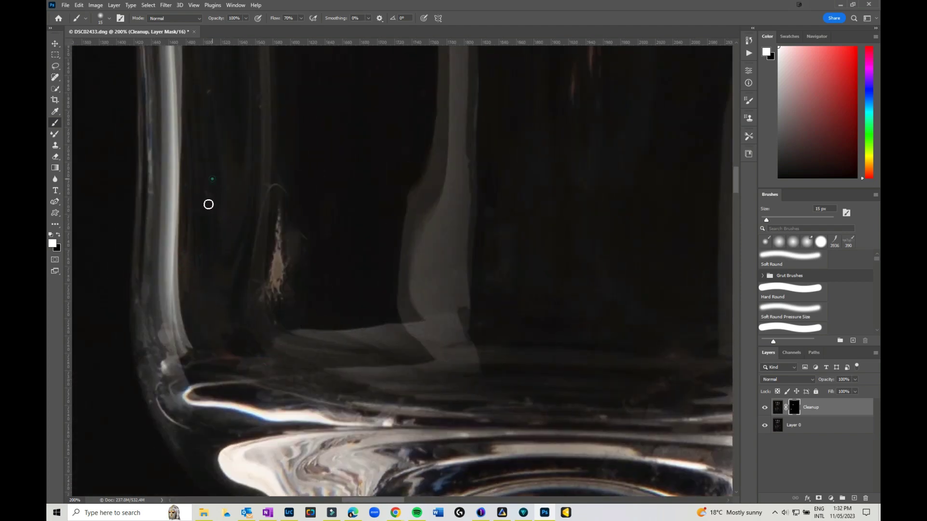
pyautogui.click(211, 86)
pyautogui.click(148, 182)
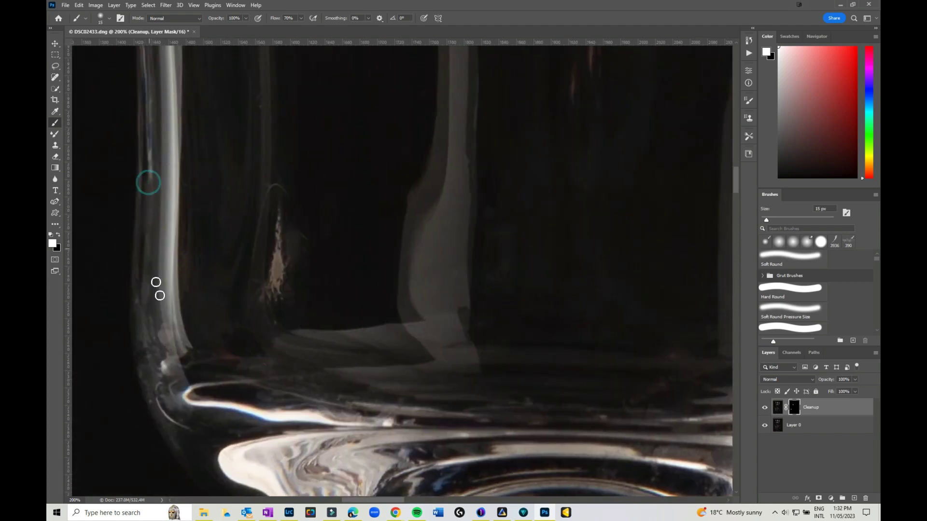
pyautogui.click(136, 295)
pyautogui.click(260, 95)
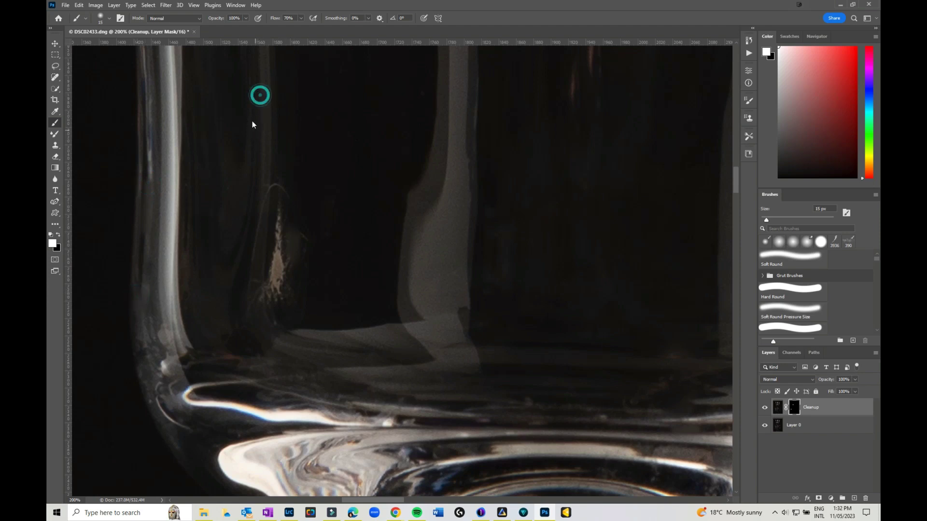
# Paint the mask over the dust spots in the dark area beside the bowl's upper left wall reflections
pyautogui.moveTo(252, 125)
pyautogui.mouseDown()
pyautogui.moveTo(259, 302)
pyautogui.moveTo(248, 317)
pyautogui.mouseUp()
pyautogui.click(304, 112)
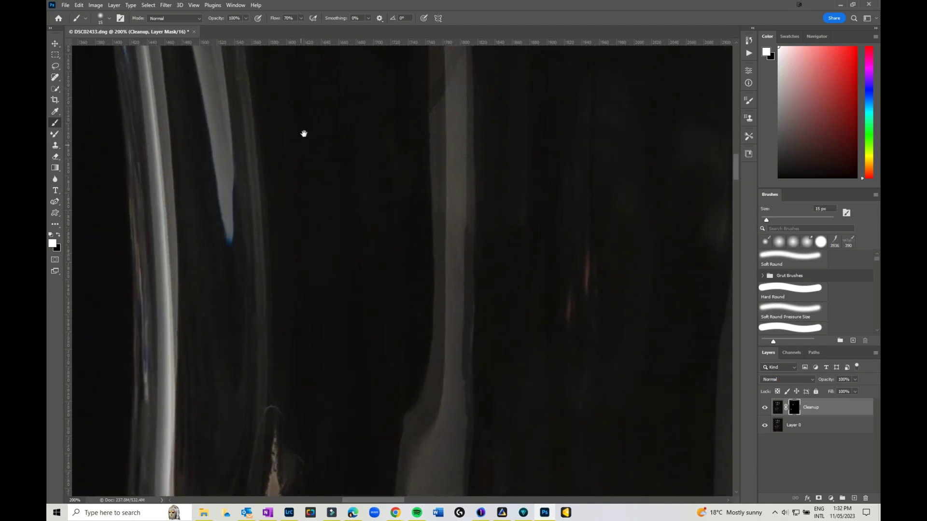
pyautogui.moveTo(303, 134); pyautogui.dragTo(314, 256)
pyautogui.click(245, 189)
pyautogui.click(260, 161)
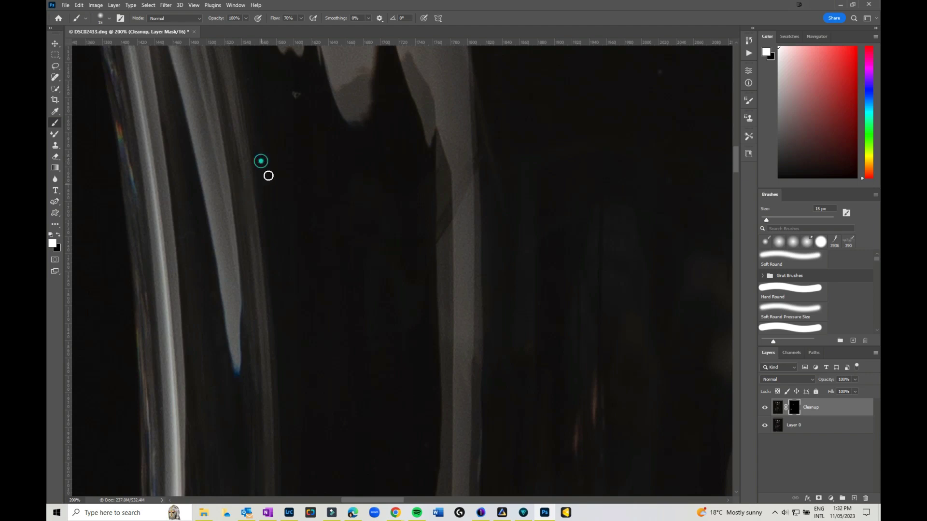
pyautogui.click(299, 90)
pyautogui.moveTo(270, 117); pyautogui.dragTo(371, 248)
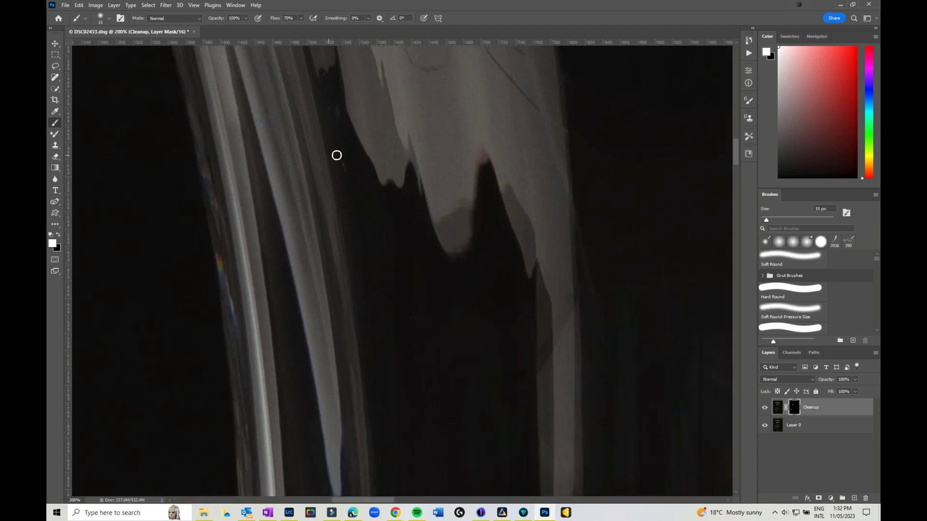
pyautogui.click(344, 161)
# Enlarge the brush to 40 px and paint the mask over the dust specks in the bowl's dark upper centre
pyautogui.moveTo(445, 352); pyautogui.dragTo(382, 205)
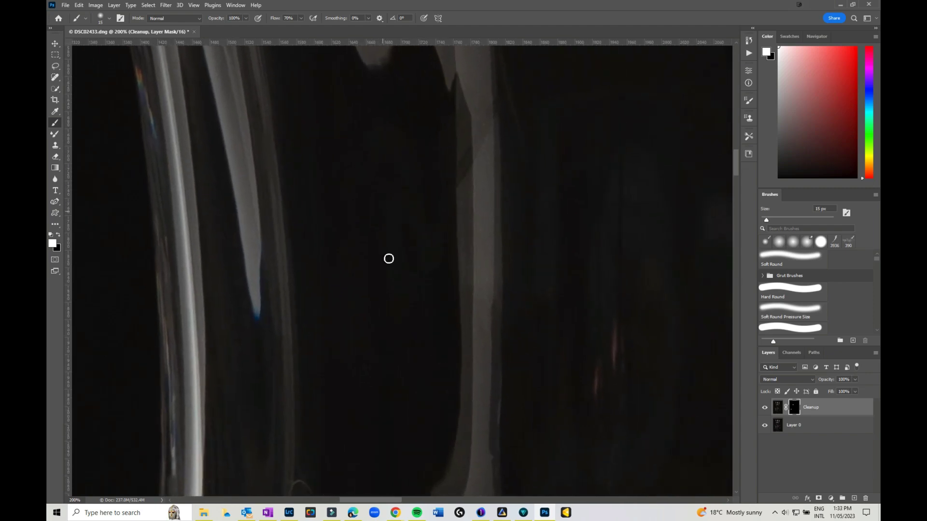
pyautogui.moveTo(389, 261); pyautogui.dragTo(381, 261)
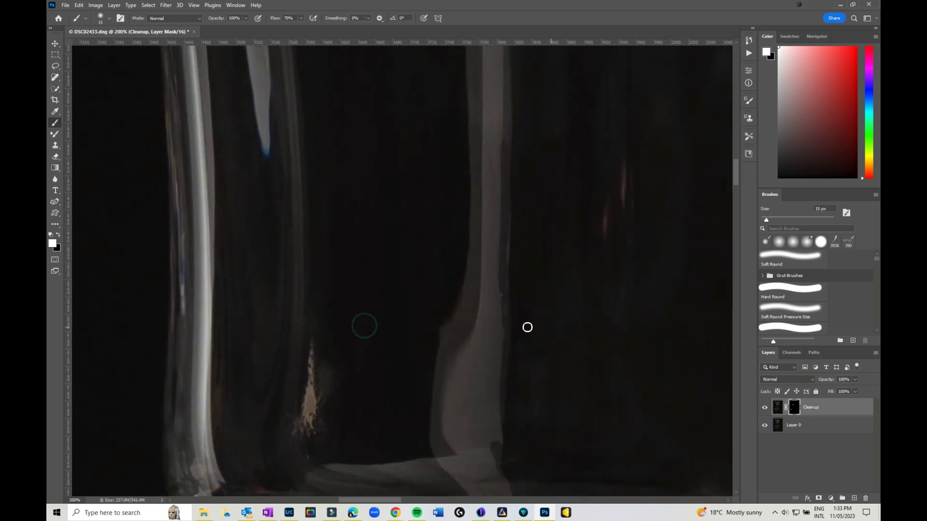
pyautogui.moveTo(528, 326); pyautogui.dragTo(434, 427)
pyautogui.hotkey('ctrl', '-')
pyautogui.press(']')
pyautogui.press(']')
pyautogui.press(']')
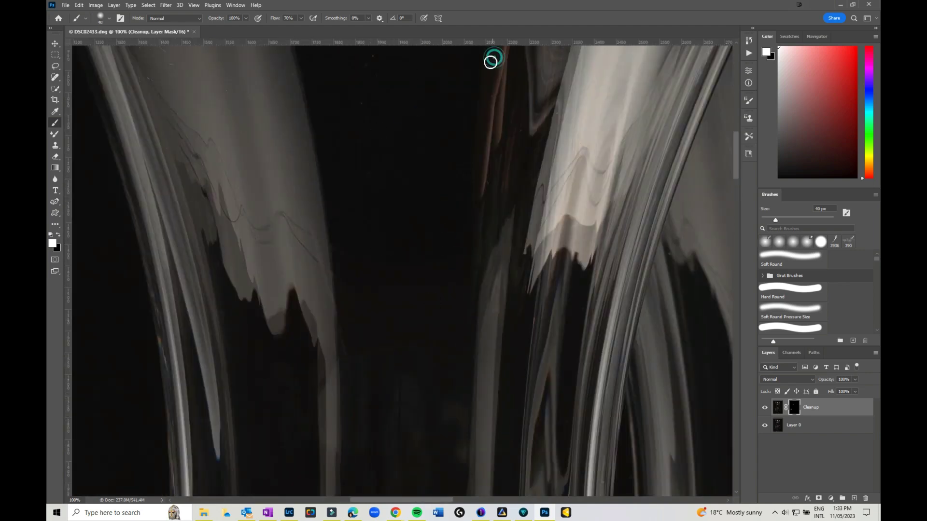
pyautogui.scroll(5, 274, 153)
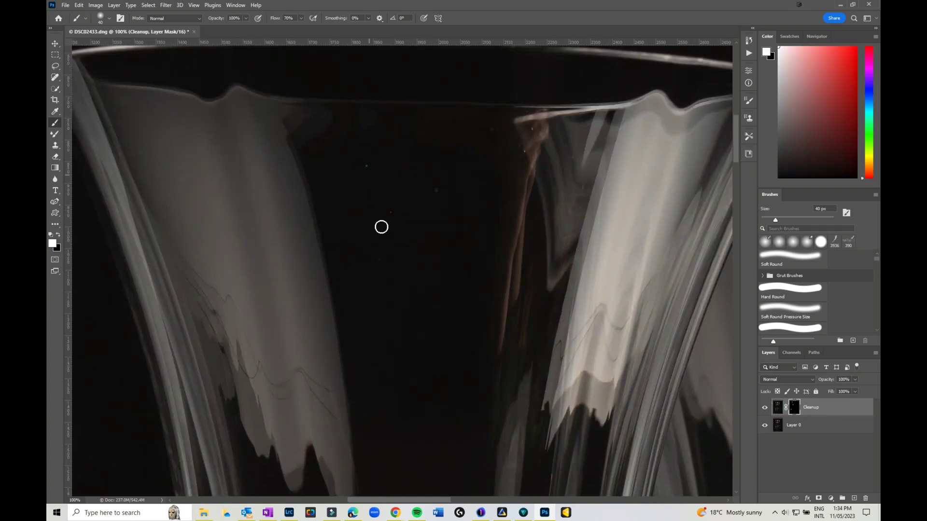
pyautogui.scroll(-7, 375, 226)
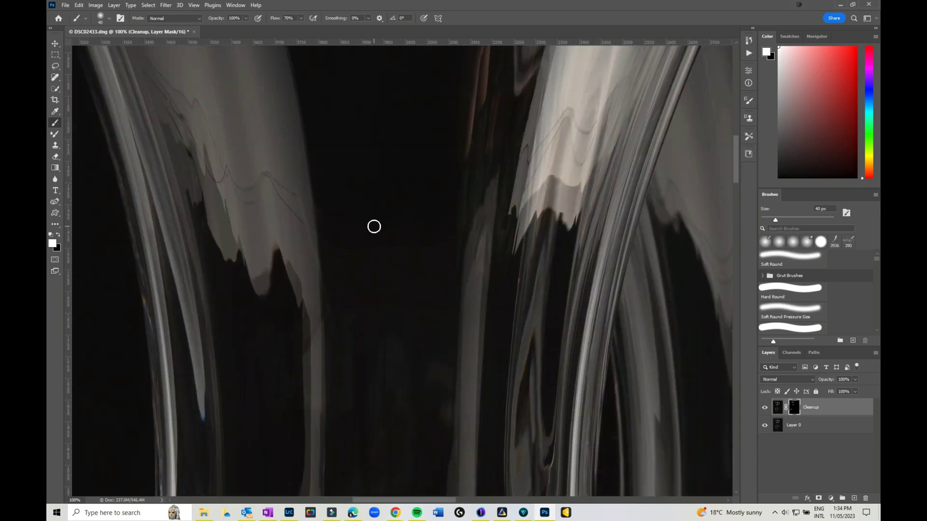
pyautogui.scroll(7, 374, 226)
# Reduce the brush to 25 px and touch up the mask over the remaining specks on the second standing glass
pyautogui.press('[')
pyautogui.press('[')
pyautogui.press('[')
pyautogui.hscroll(5, 609, 303)
pyautogui.moveTo(584, 265)
pyautogui.mouseDown()
pyautogui.moveTo(445, 311)
pyautogui.moveTo(449, 425)
pyautogui.mouseUp()
pyautogui.scroll(-4, 346, 105)
pyautogui.hscroll(-4, 242, 182)
pyautogui.scroll(-2, 472, 372)
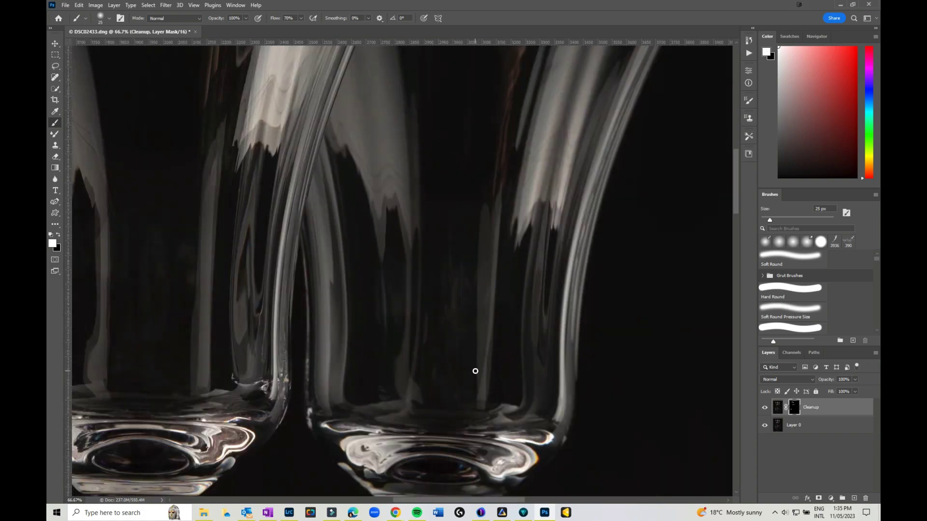
pyautogui.scroll(-6, 483, 328)
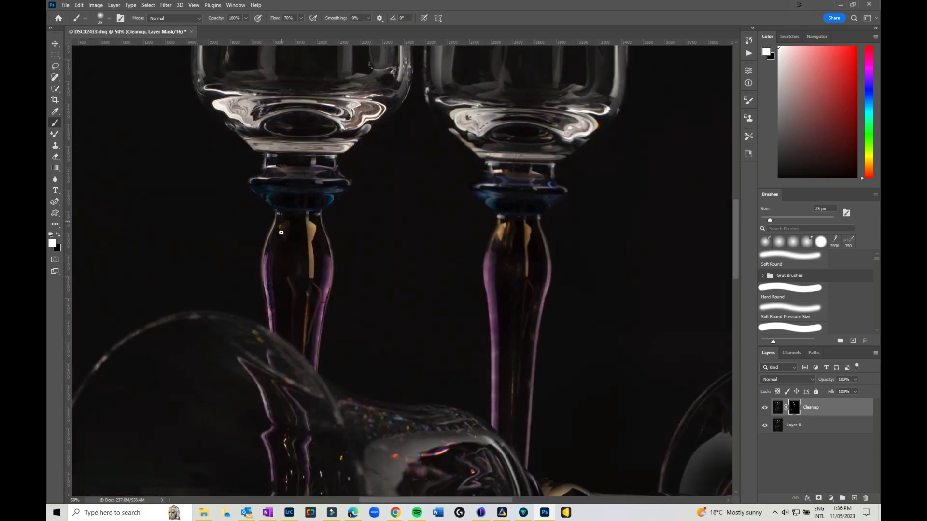
# Enlarge the brush to 80 px and paint the mask over the dust on the lying glass's foot and its reflection
pyautogui.scroll(-4, 559, 207)
pyautogui.hscroll(4, 542, 213)
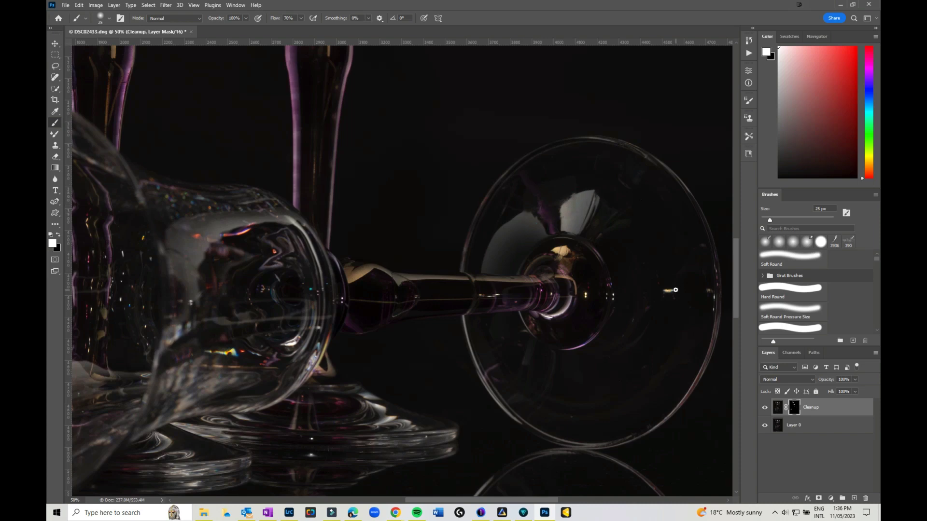
pyautogui.press(']')
pyautogui.scroll(-4, 547, 275)
pyautogui.hscroll(4, 547, 274)
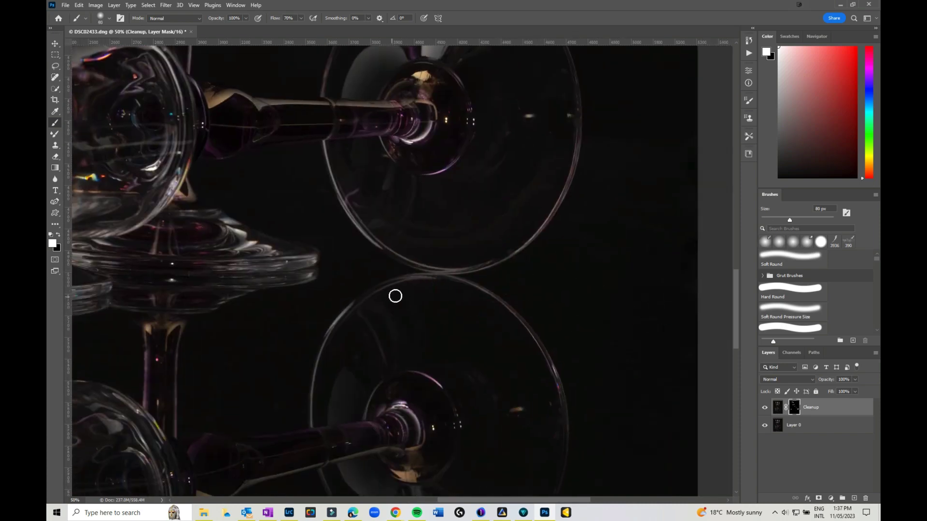
pyautogui.scroll(-4, 530, 441)
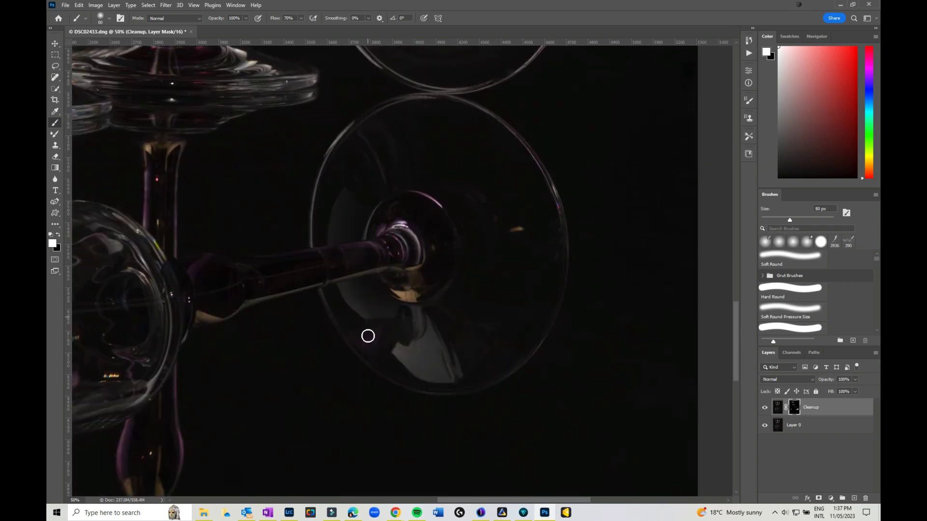
# Paint the mask over the dust around the lying glass's reflected bowl and the reflections of the standing glasses
pyautogui.hscroll(-6, 310, 126)
pyautogui.scroll(-2, 339, 172)
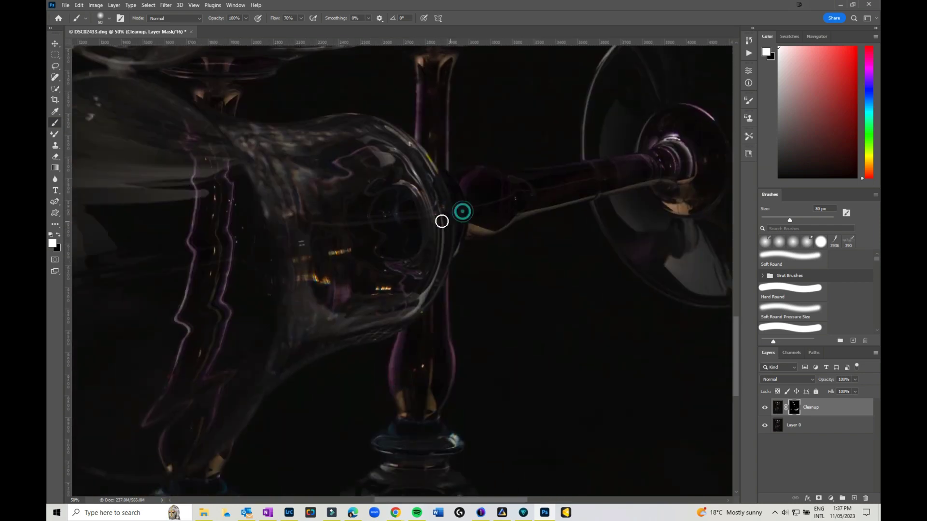
pyautogui.scroll(-3, 302, 291)
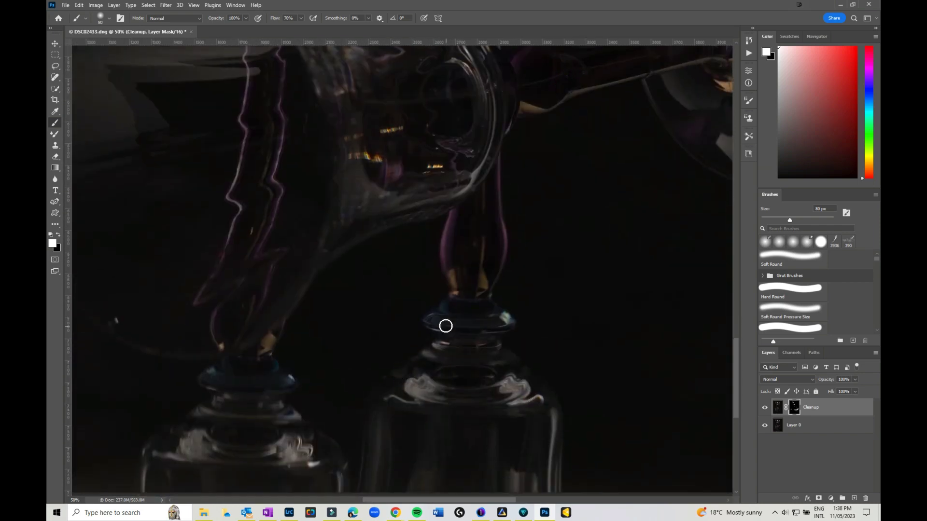
pyautogui.scroll(2, 444, 325)
pyautogui.hscroll(-4, 285, 83)
pyautogui.scroll(-5, 411, 386)
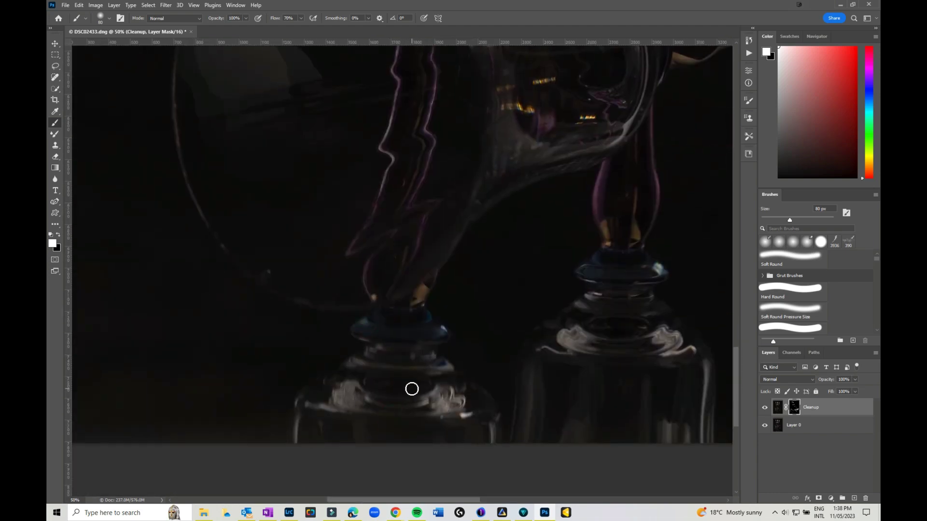
# Fit the whole photo in view and toggle the Cleanup layer's visibility several times to compare before and after
pyautogui.hotkey('ctrl', '0')
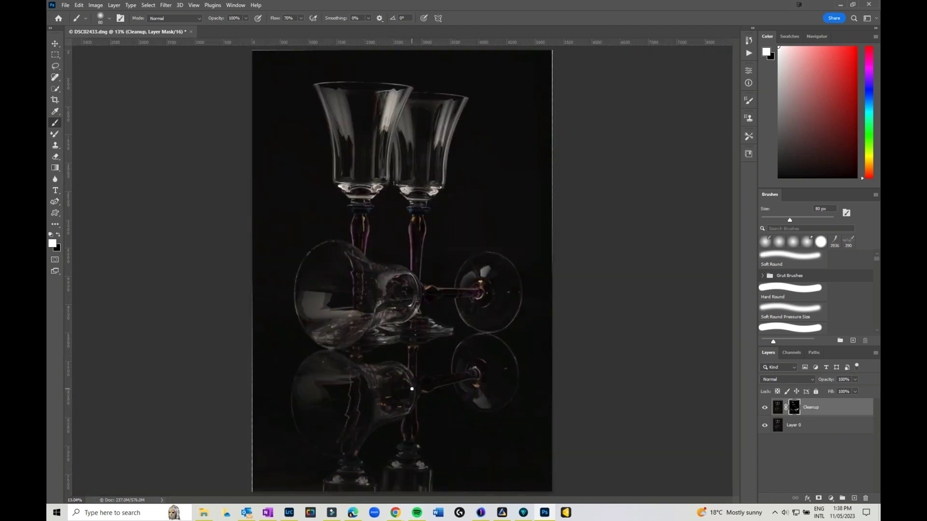
pyautogui.click(765, 408)
pyautogui.click(765, 408)
pyautogui.click(765, 408)
pyautogui.click(765, 407)
pyautogui.click(765, 408)
pyautogui.click(765, 408)
# Set the brush to 70 px and paint the mask over the remaining dust beside and inside the lying bowl's left wall
pyautogui.hotkey('ctrl', '+')
pyautogui.hotkey('ctrl', '+')
pyautogui.hotkey('ctrl', '+')
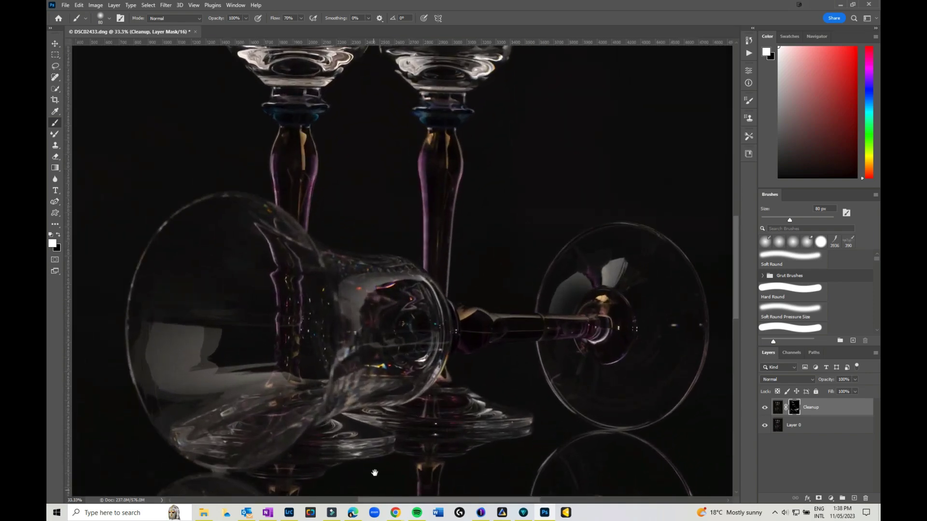
pyautogui.moveTo(375, 473); pyautogui.dragTo(566, 320)
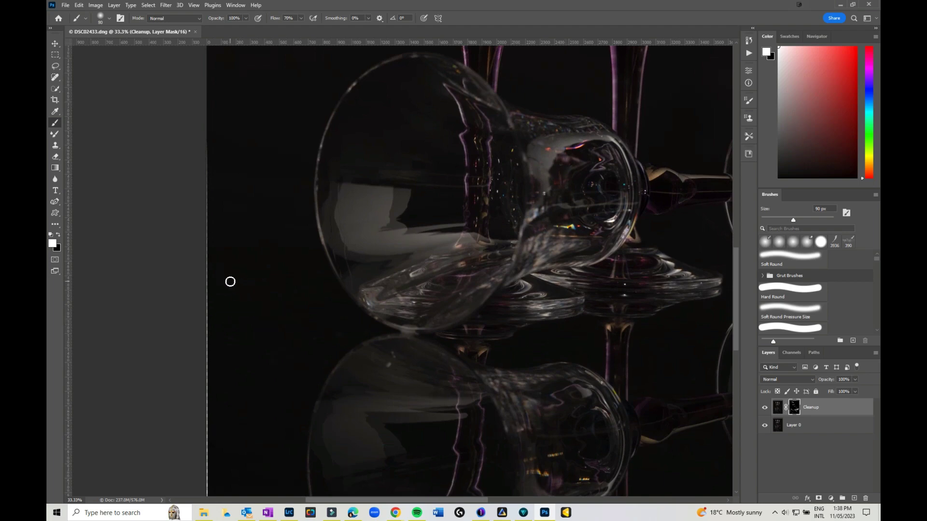
pyautogui.press(']')
pyautogui.press(']')
pyautogui.press(']')
pyautogui.press(']')
pyautogui.press(']')
pyautogui.press(']')
pyautogui.press('[')
pyautogui.press('[')
pyautogui.press('[')
pyautogui.press('[')
pyautogui.moveTo(339, 187)
pyautogui.mouseDown()
pyautogui.moveTo(353, 278)
pyautogui.moveTo(332, 219)
pyautogui.moveTo(330, 237)
pyautogui.moveTo(340, 261)
pyautogui.moveTo(334, 255)
pyautogui.moveTo(353, 284)
pyautogui.mouseUp()
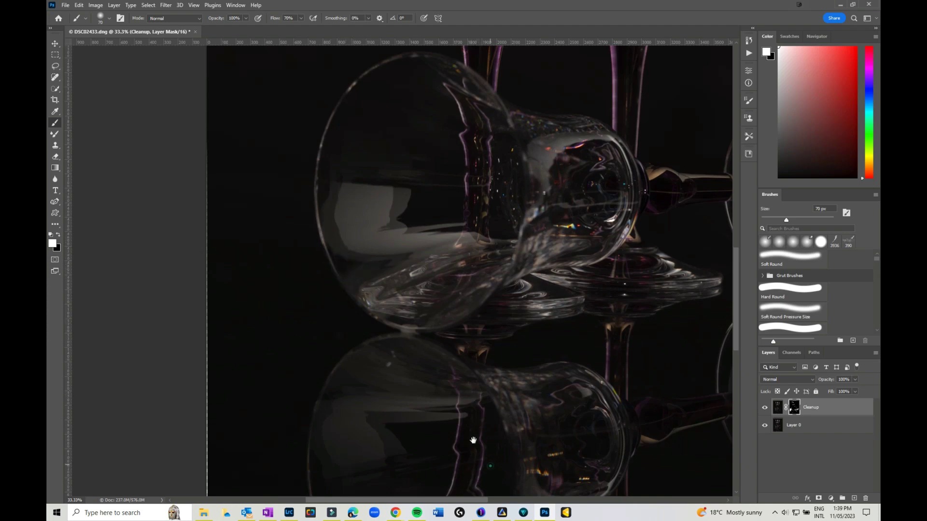
# Hide and show the Cleanup layer to compare the reflected glass area with the original
pyautogui.moveTo(473, 439)
pyautogui.mouseDown()
pyautogui.moveTo(291, 34)
pyautogui.moveTo(297, 177)
pyautogui.moveTo(186, 300)
pyautogui.mouseUp()
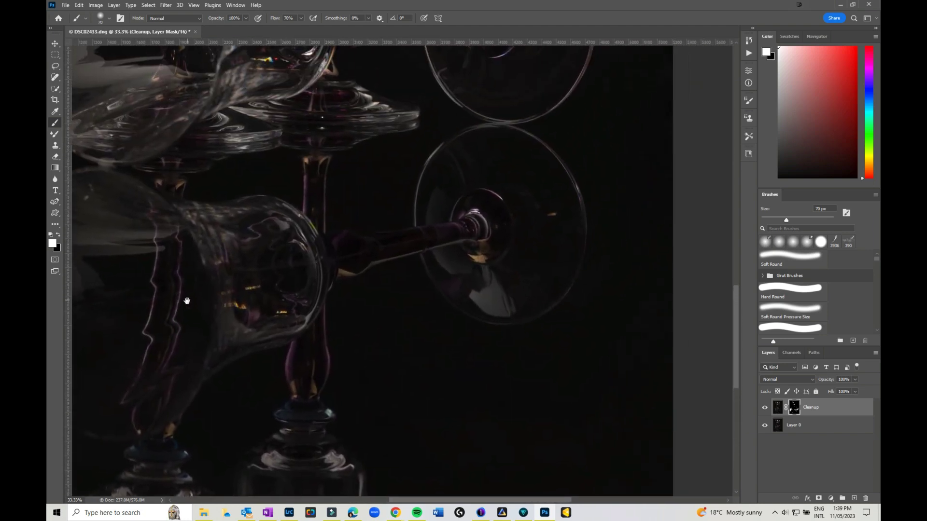
pyautogui.click(764, 407)
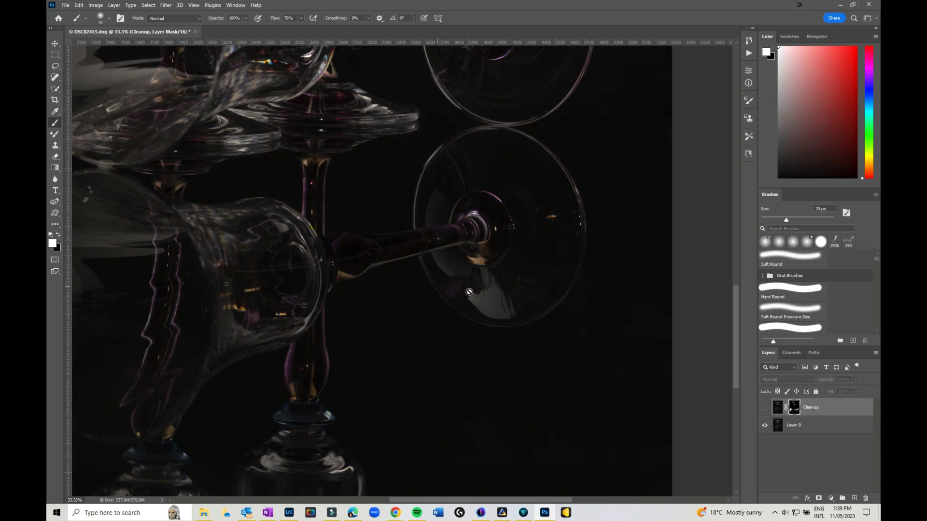
pyautogui.click(765, 409)
# Duplicate Layer 0, move the copy above the Cleanup layer and rename it "Second cleaup"
pyautogui.click(812, 425)
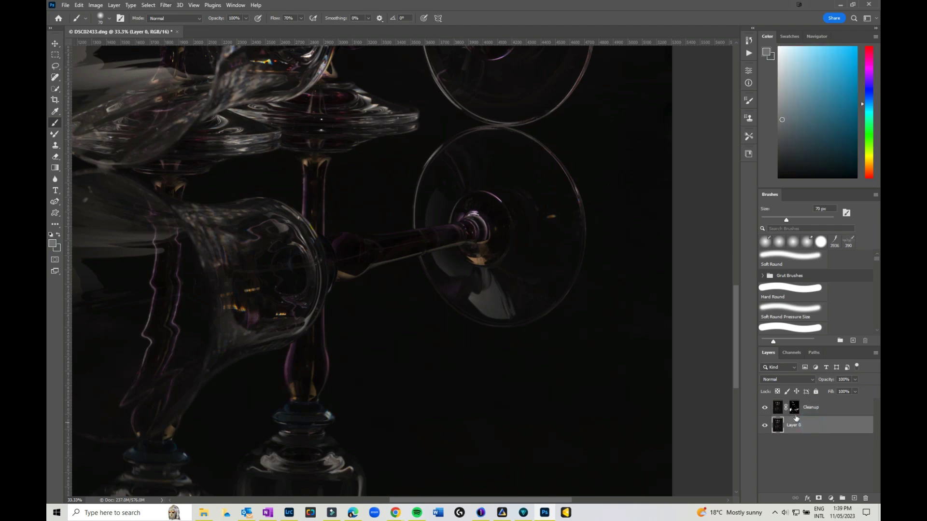
pyautogui.hotkey('ctrl', 'j')
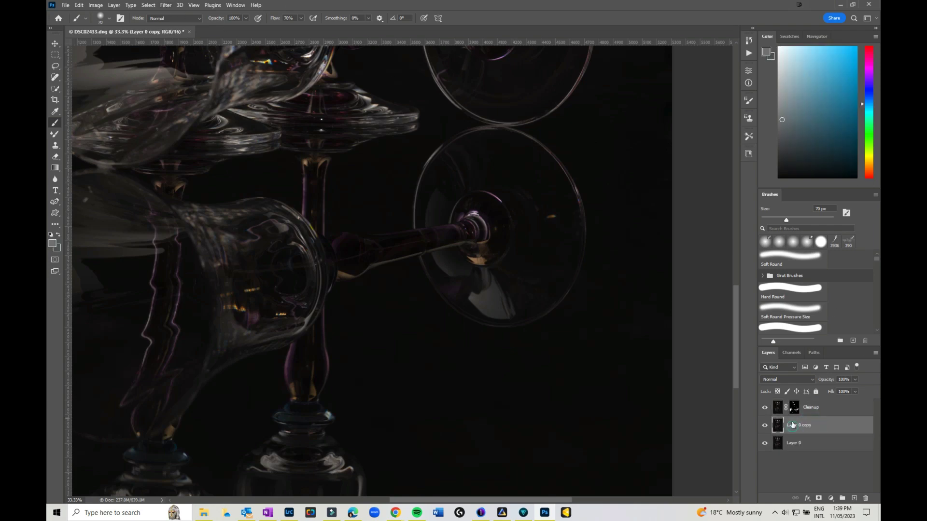
pyautogui.moveTo(792, 425); pyautogui.dragTo(789, 405)
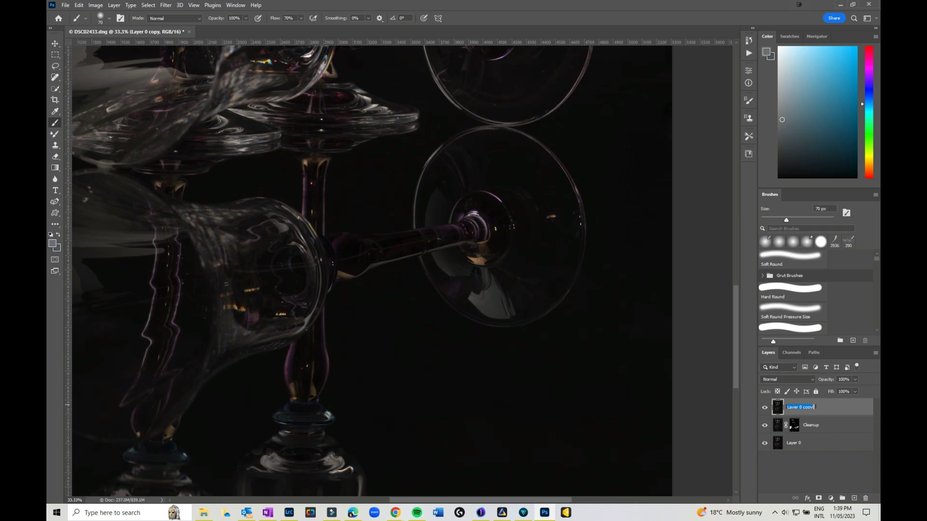
pyautogui.write('Second cleaup')
pyautogui.press('Return')
# Apply Dust & Scratches to Second cleaup with the radius raised past 23 pixels and threshold 0, and hide the layer behind a black mask
pyautogui.click(164, 6)
pyautogui.moveTo(183, 142)
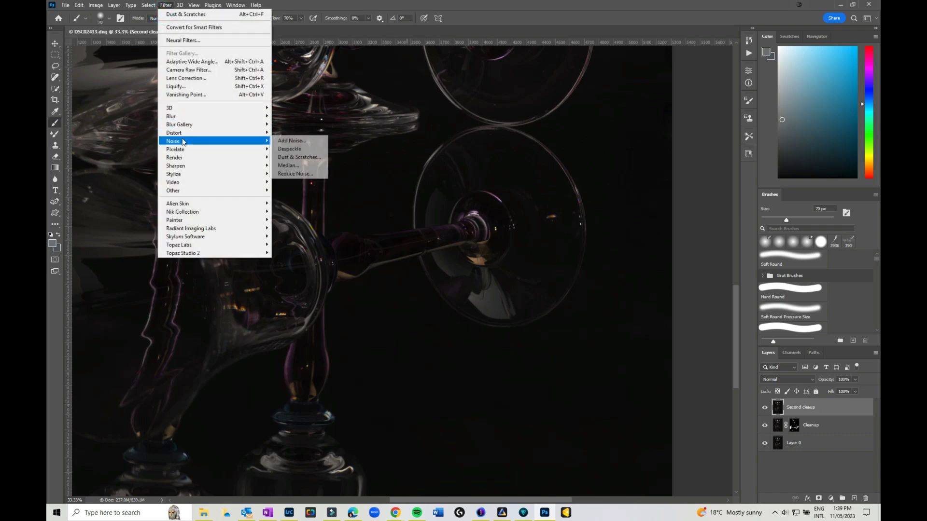
pyautogui.click(299, 158)
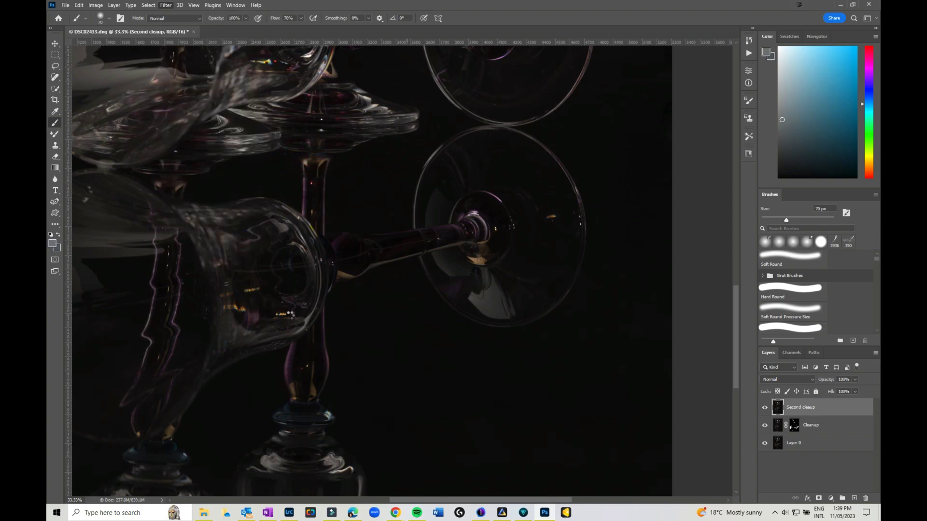
pyautogui.moveTo(207, 296); pyautogui.dragTo(355, 297)
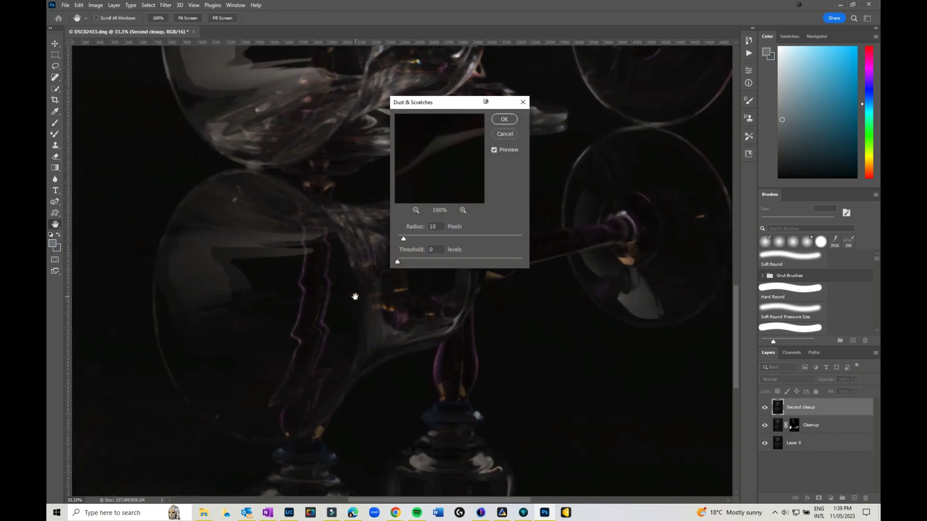
pyautogui.click(236, 199)
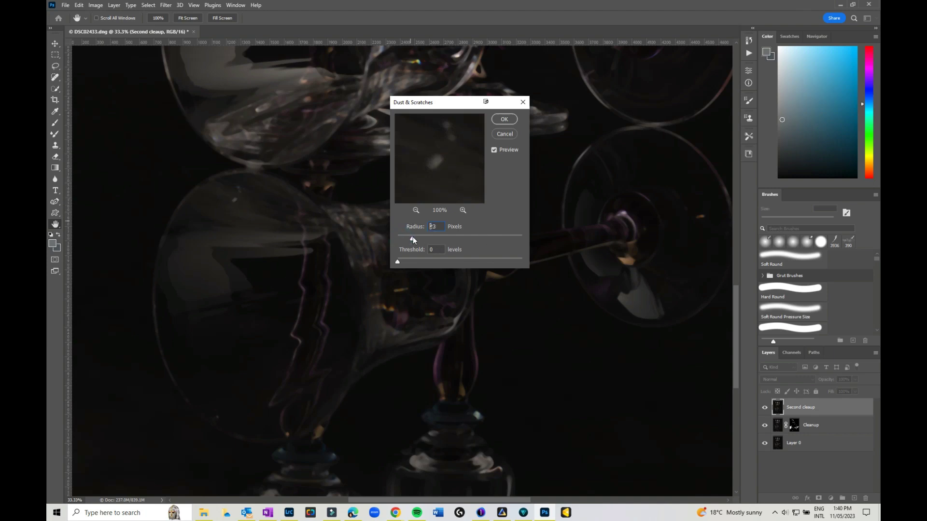
pyautogui.moveTo(413, 237); pyautogui.dragTo(416, 238)
pyautogui.click(508, 120)
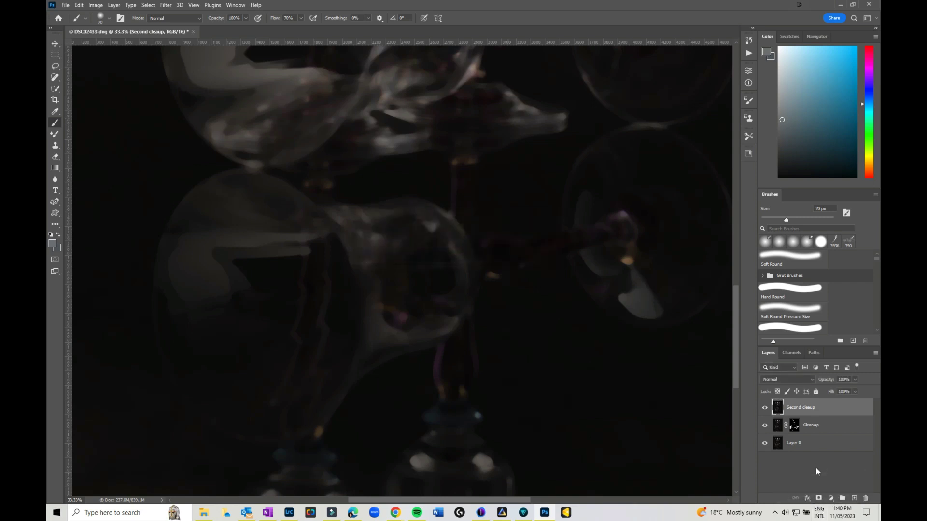
pyautogui.click(819, 498)
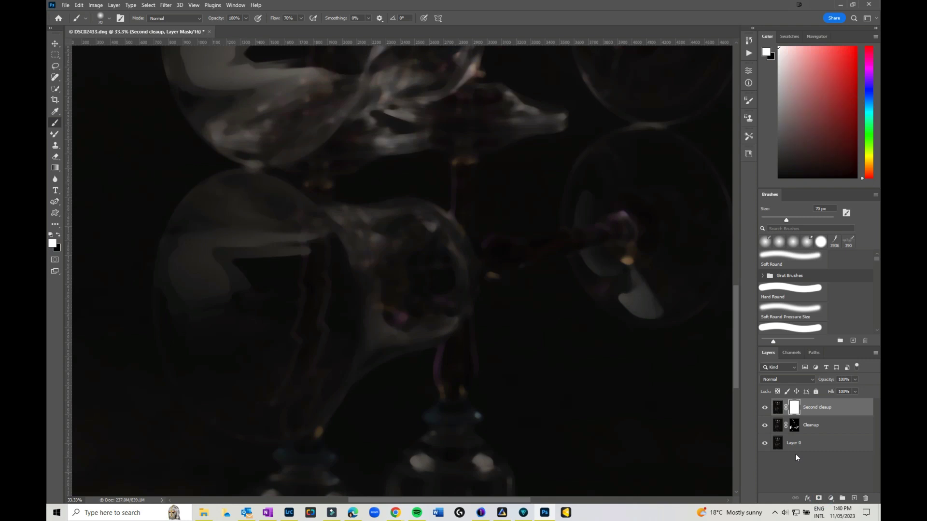
pyautogui.hotkey('ctrl', 'i')
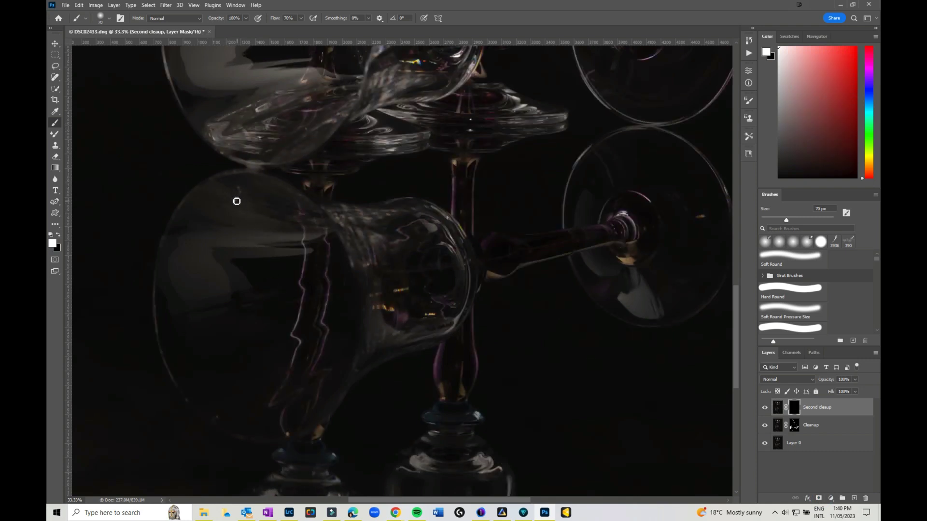
# Paint the Second cleaup mask in white over the large specks on the reflected bowl, the reflected foot and the surrounding background
pyautogui.click(238, 189)
pyautogui.click(701, 216)
pyautogui.click(516, 451)
pyautogui.click(215, 415)
pyautogui.click(177, 299)
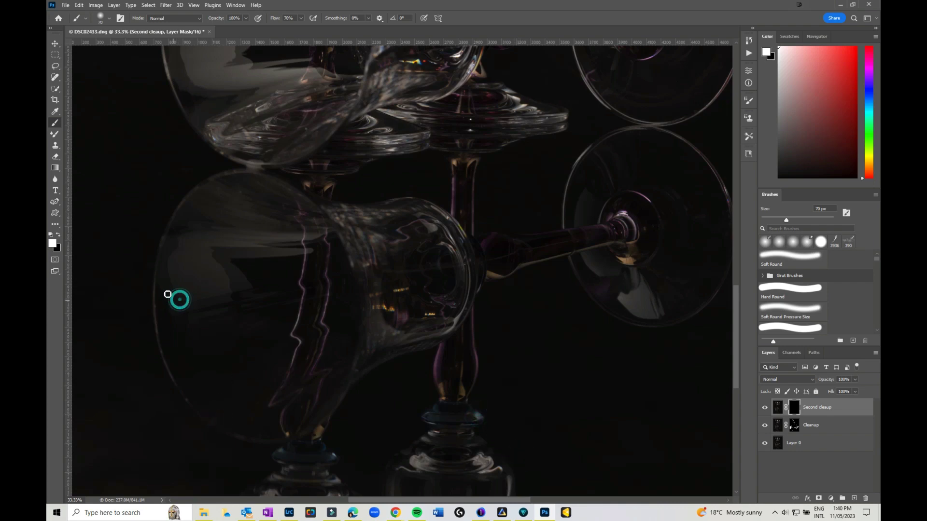
pyautogui.click(174, 235)
pyautogui.click(144, 263)
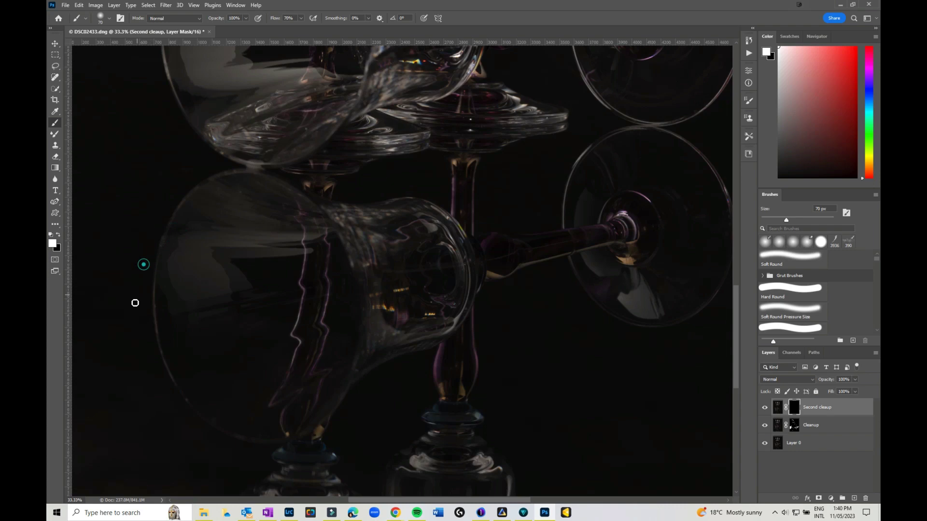
pyautogui.click(194, 161)
pyautogui.click(158, 132)
# Paint the mask over the specks along the reflected bowl's lower rim and in the dark background beside it
pyautogui.moveTo(501, 358); pyautogui.dragTo(536, 188)
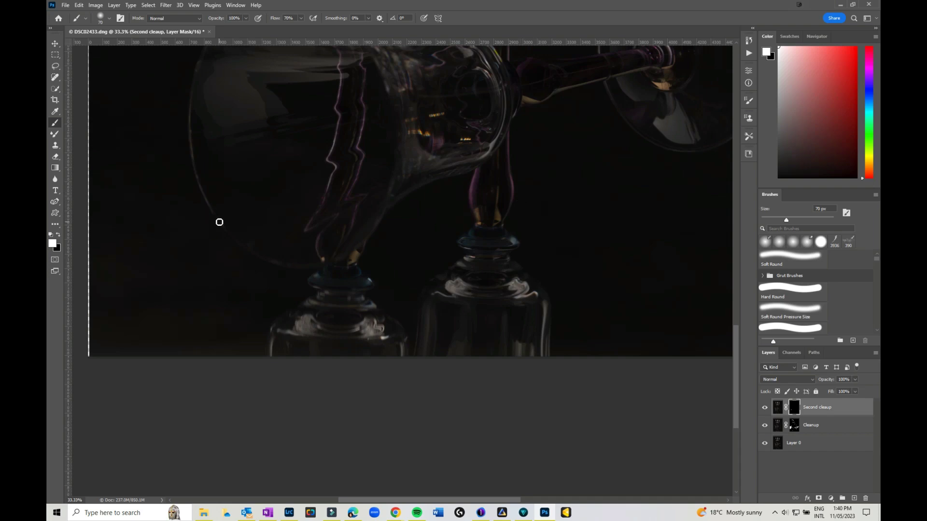
pyautogui.click(220, 223)
pyautogui.click(255, 247)
pyautogui.click(141, 139)
pyautogui.click(109, 203)
# Paint the mask over the smudges in the lower left part of the lying glass's foot
pyautogui.moveTo(595, 178)
pyautogui.mouseDown()
pyautogui.moveTo(570, 440)
pyautogui.moveTo(586, 180)
pyautogui.moveTo(470, 206)
pyautogui.mouseUp()
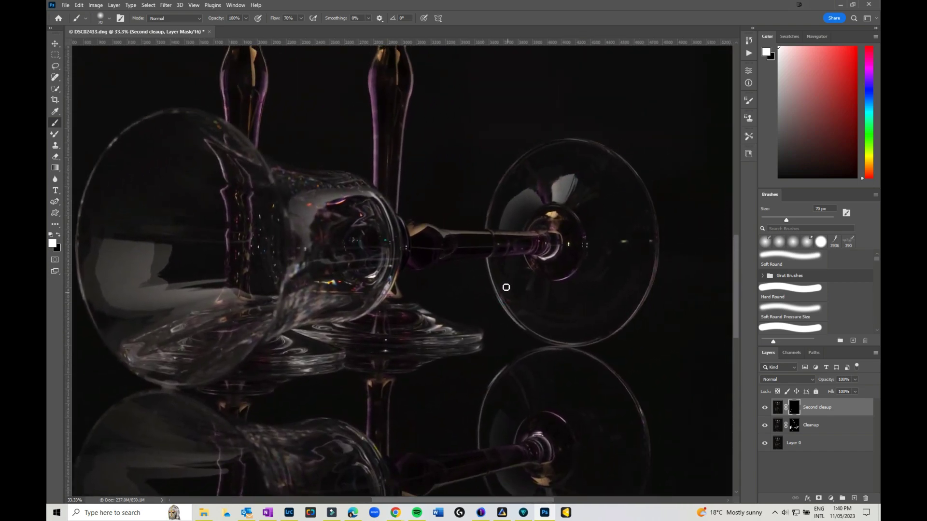
pyautogui.click(505, 280)
pyautogui.click(527, 269)
pyautogui.click(548, 287)
pyautogui.click(537, 317)
pyautogui.click(532, 302)
# Paint the mask over the smudges below the stem and the bright streak on the reflected foot
pyautogui.scroll(-5, 554, 330)
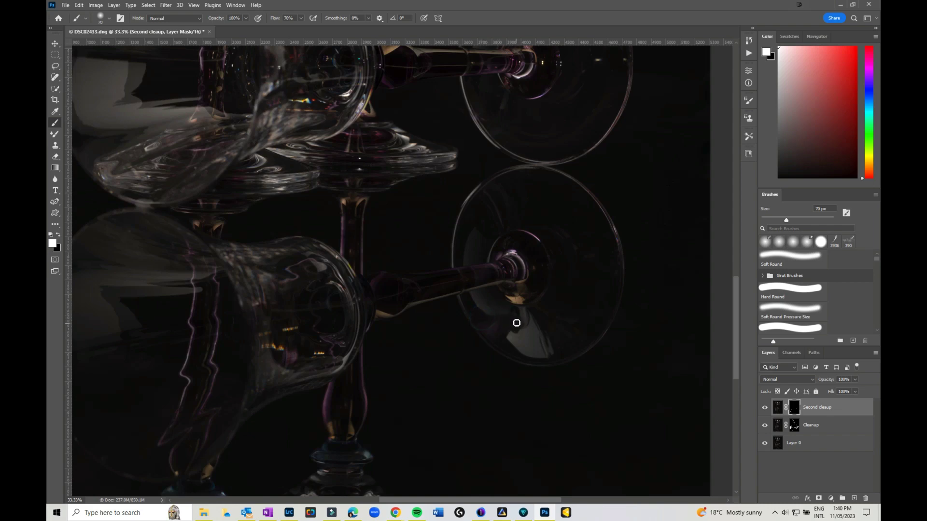
pyautogui.click(516, 324)
pyautogui.click(530, 338)
pyautogui.click(514, 342)
pyautogui.click(589, 257)
# Paint the mask over the bright streaks in the right half of the lying glass's foot
pyautogui.moveTo(647, 178); pyautogui.dragTo(589, 238)
pyautogui.click(553, 176)
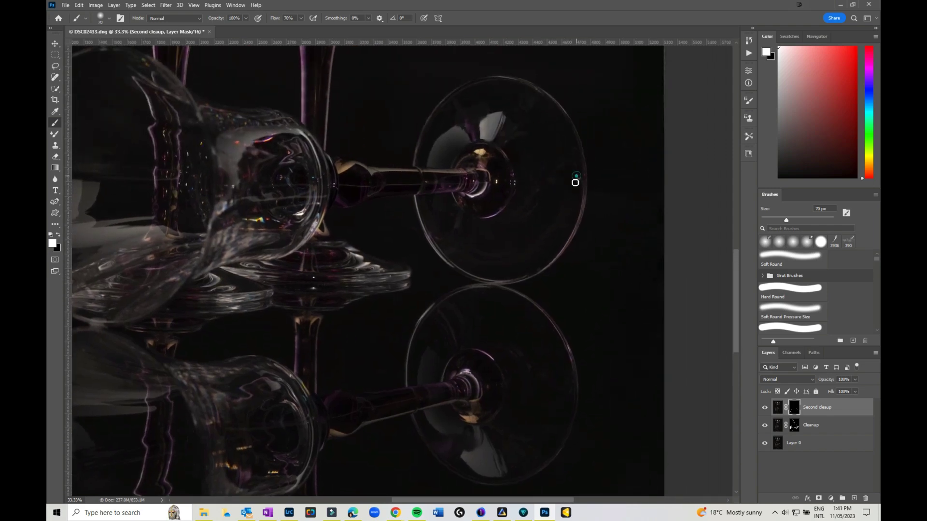
pyautogui.click(540, 185)
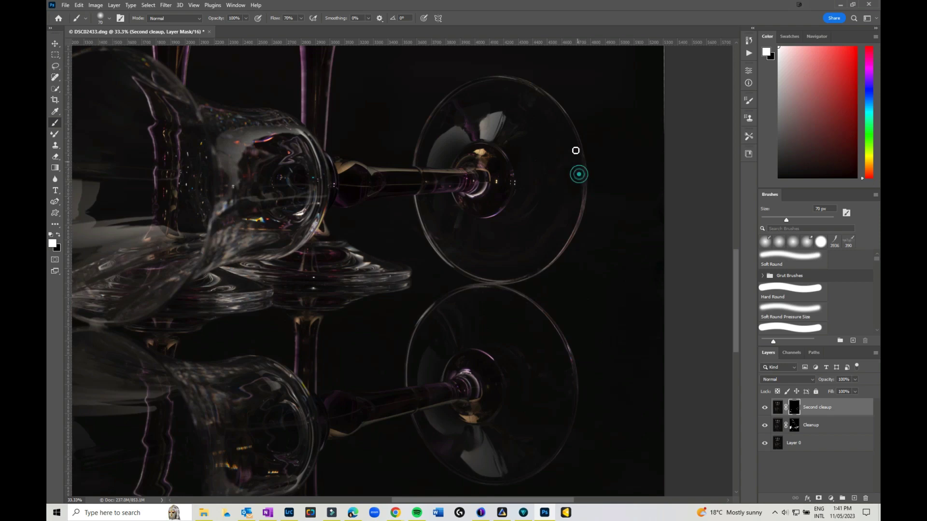